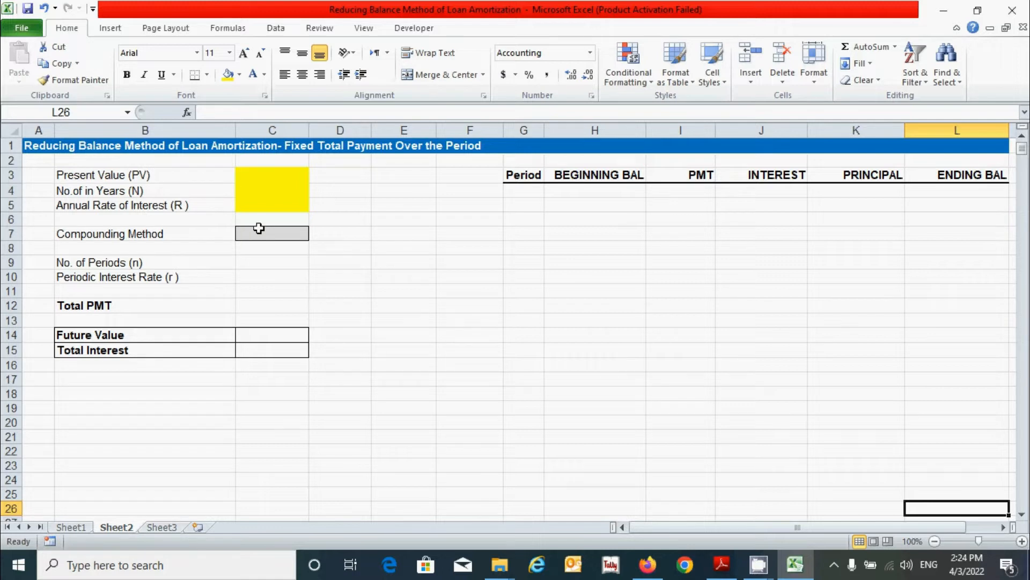
Step: Look over the empty PMT column and the input labels in column B
drag(677, 190, 662, 460)
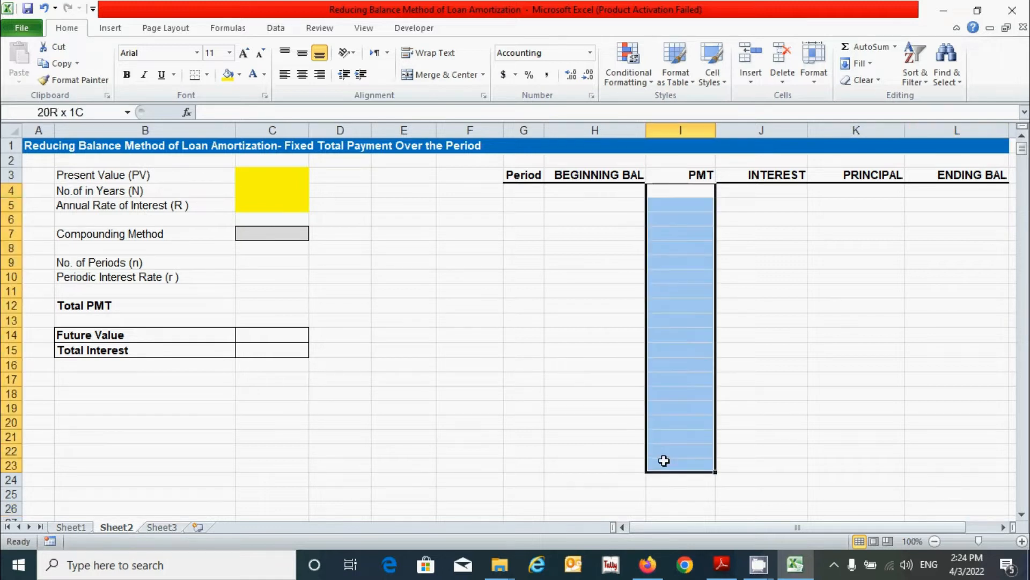
click(676, 388)
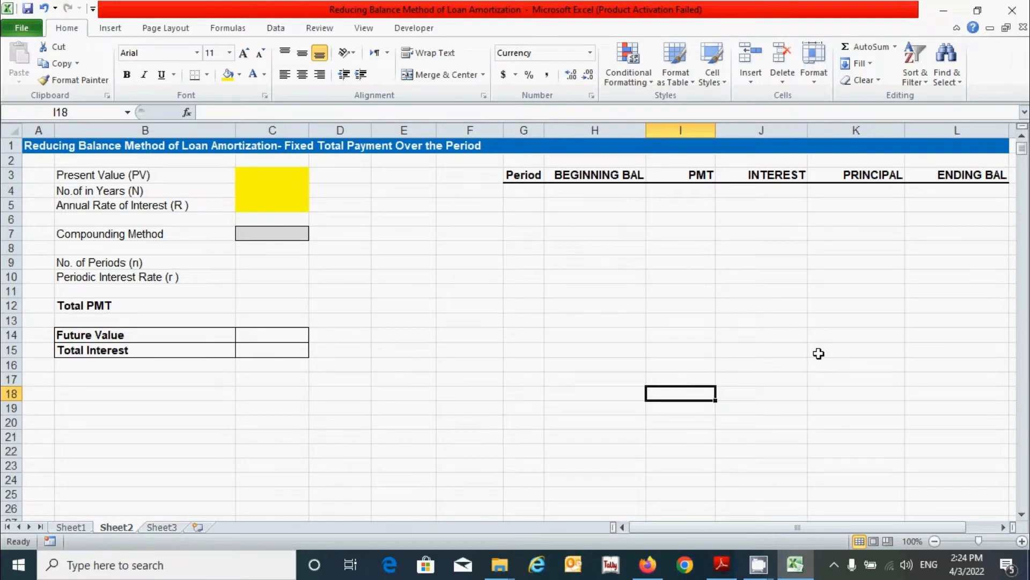
click(287, 173)
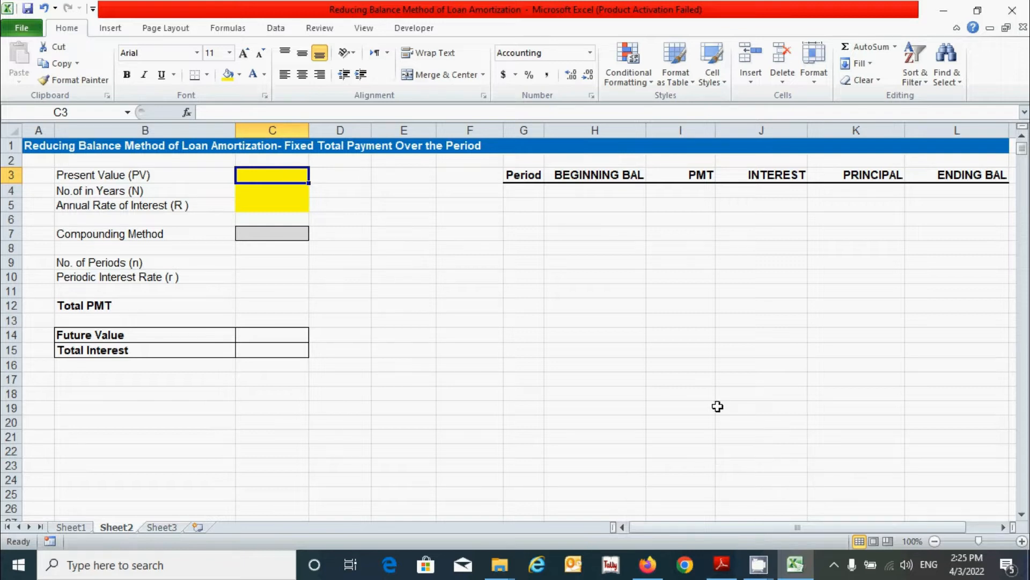
drag(146, 176, 156, 275)
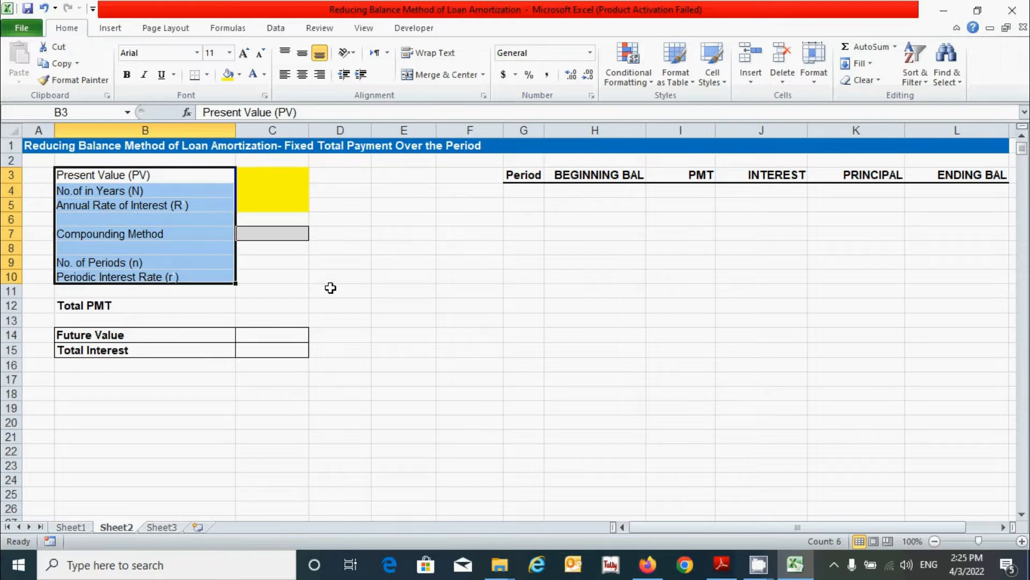
click(331, 287)
Step: Enter 75000 in C3, 3 in C4 and 12 in C5, ending on C7
click(274, 177)
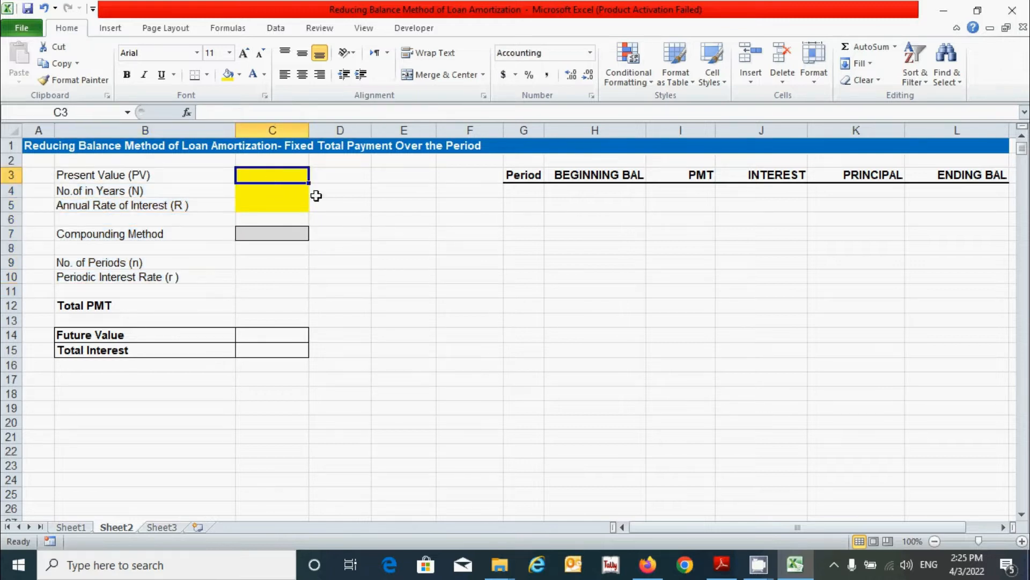
text(75000)
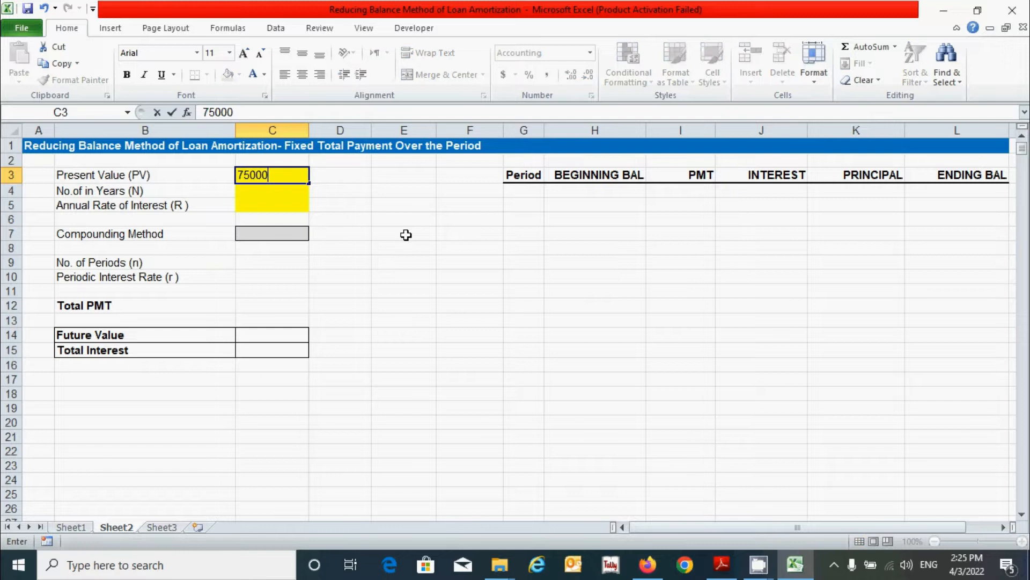
key(Return)
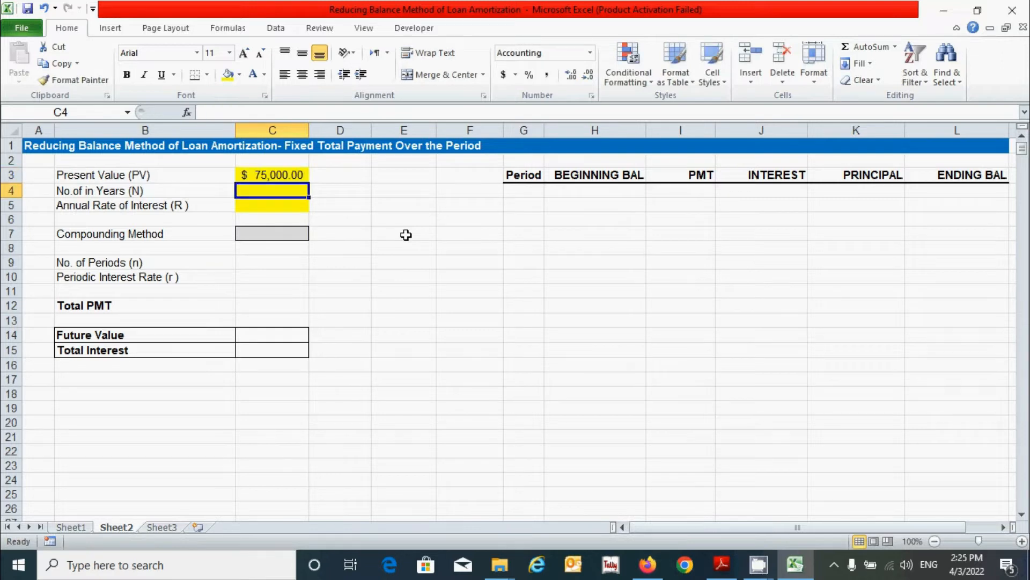
text(3)
key(Return)
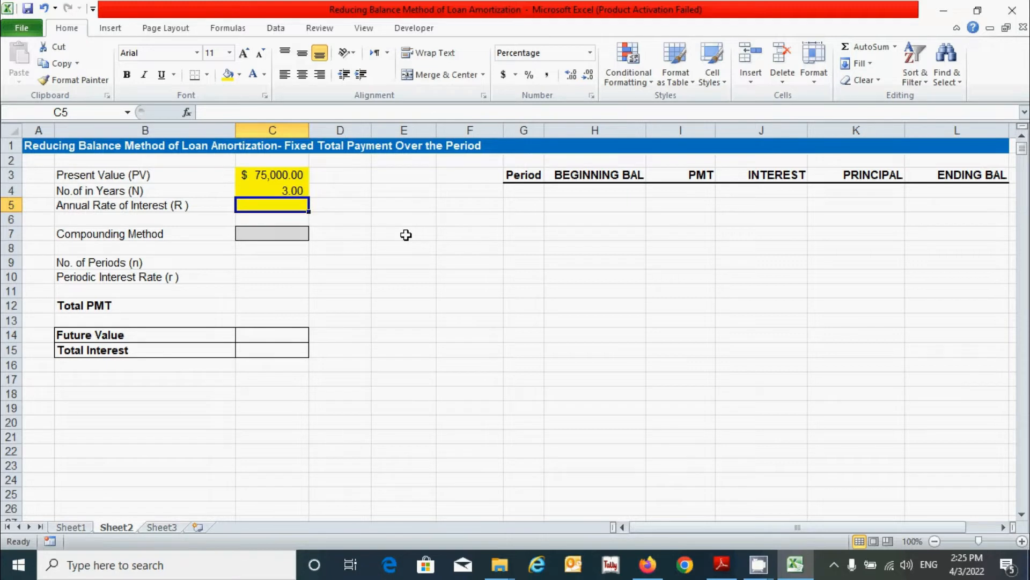
text(12)
key(Return)
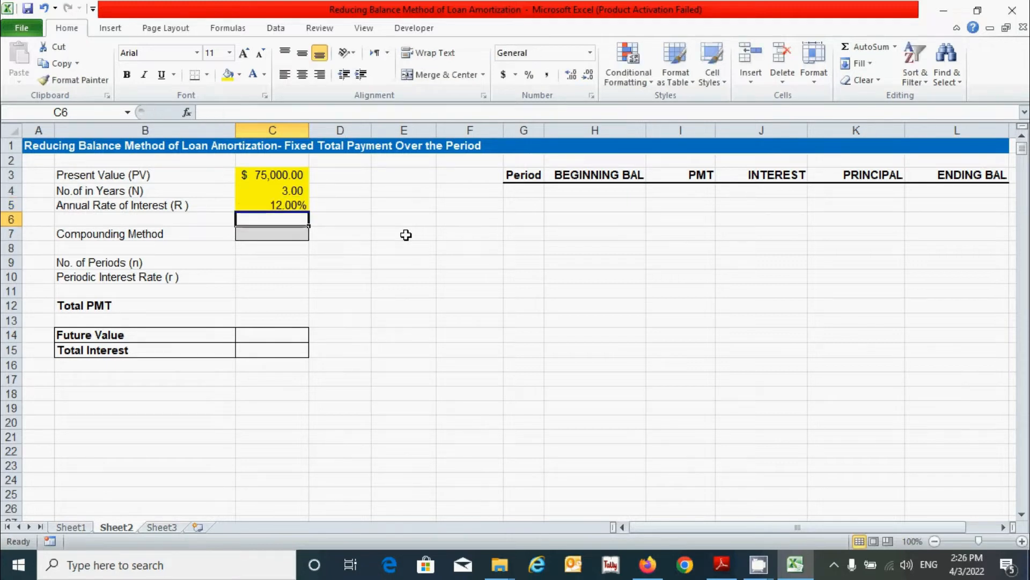
key(Return)
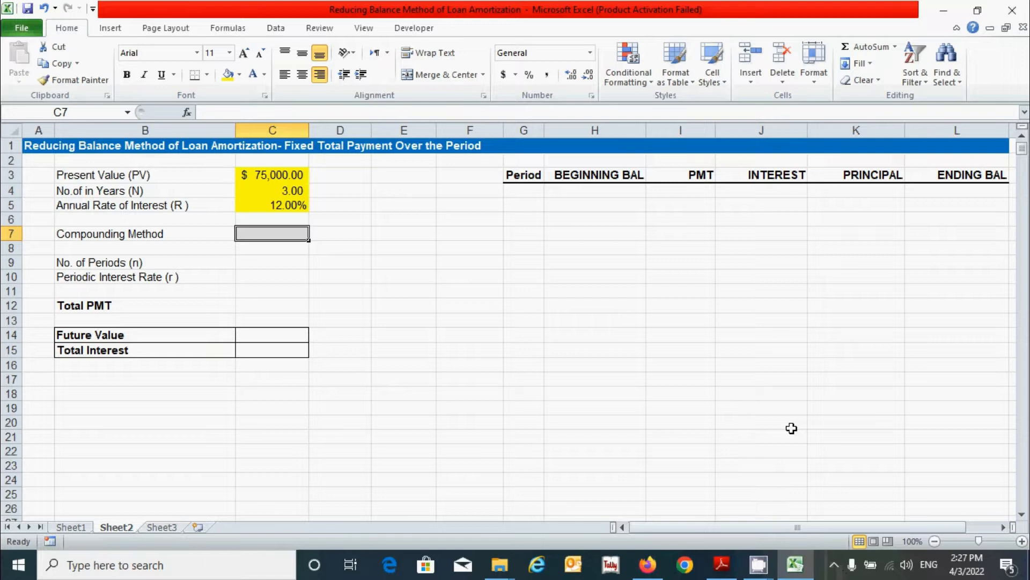
Step: Add List validation to C7 with Annually,Semi-annually,Quarterly,Monthly,Weekly,Daily as the source
click(272, 27)
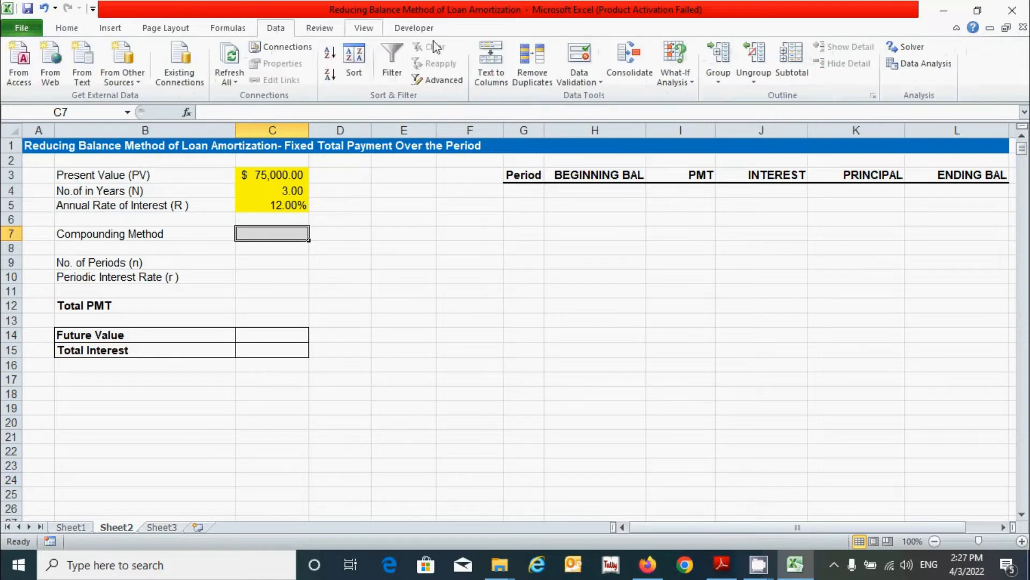
click(600, 86)
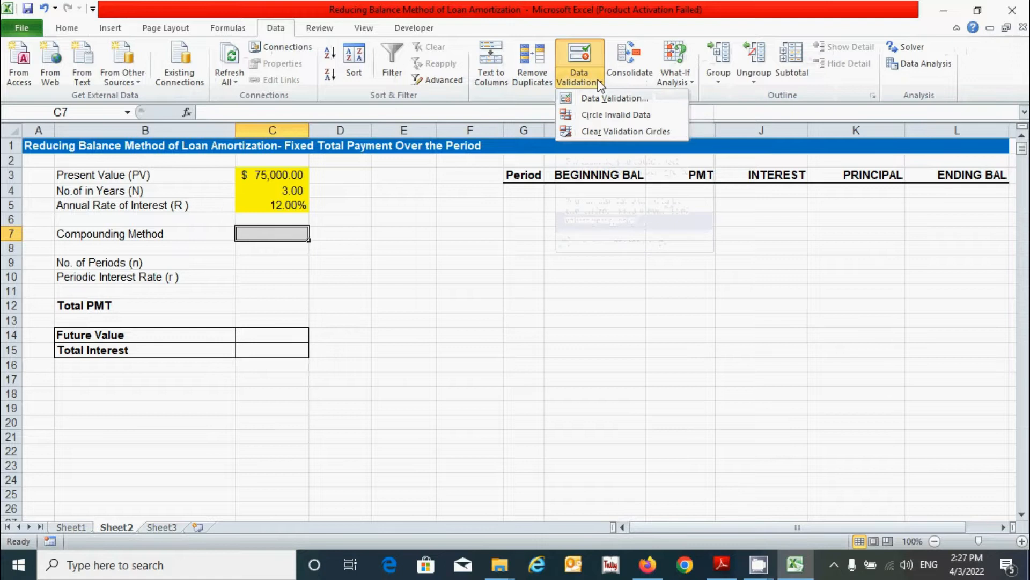
click(622, 101)
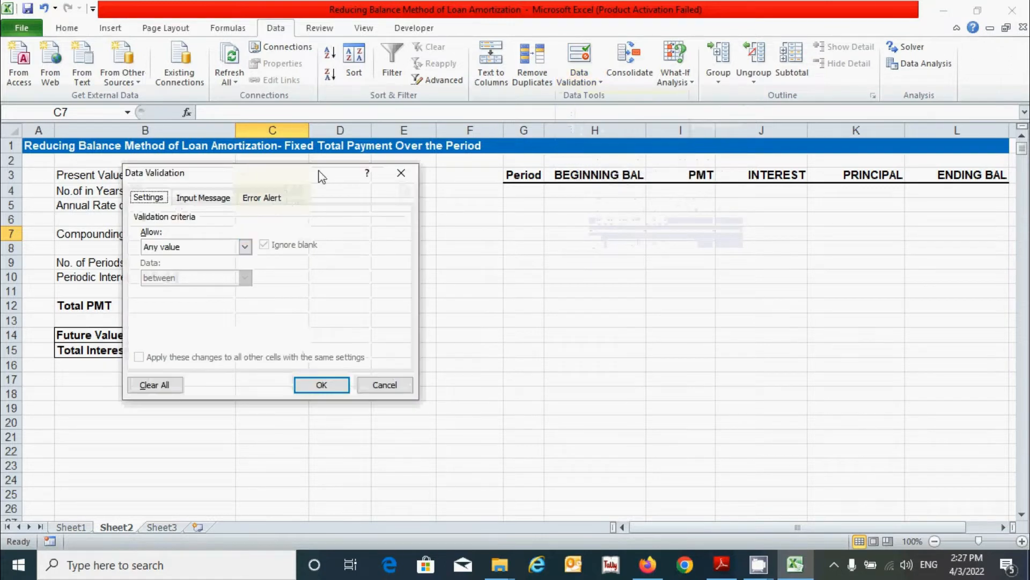
click(245, 247)
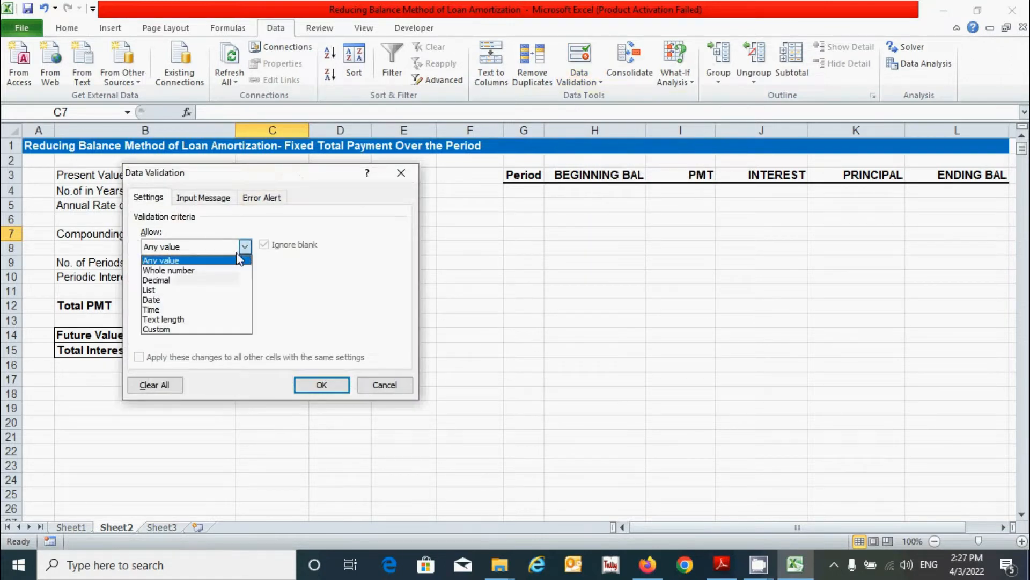
click(188, 289)
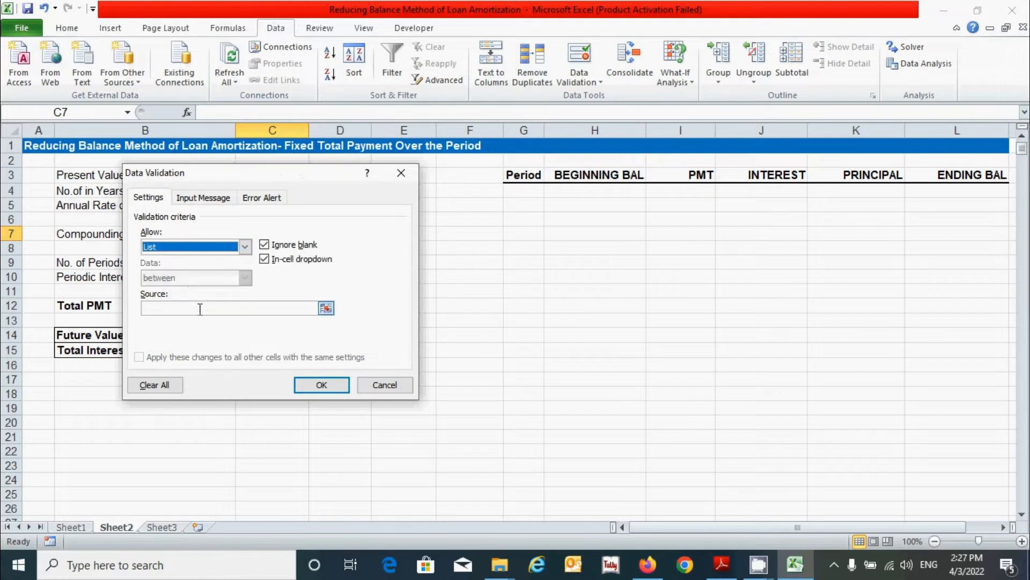
drag(249, 177, 585, 170)
click(546, 298)
text(Annually,Semi-annuall)
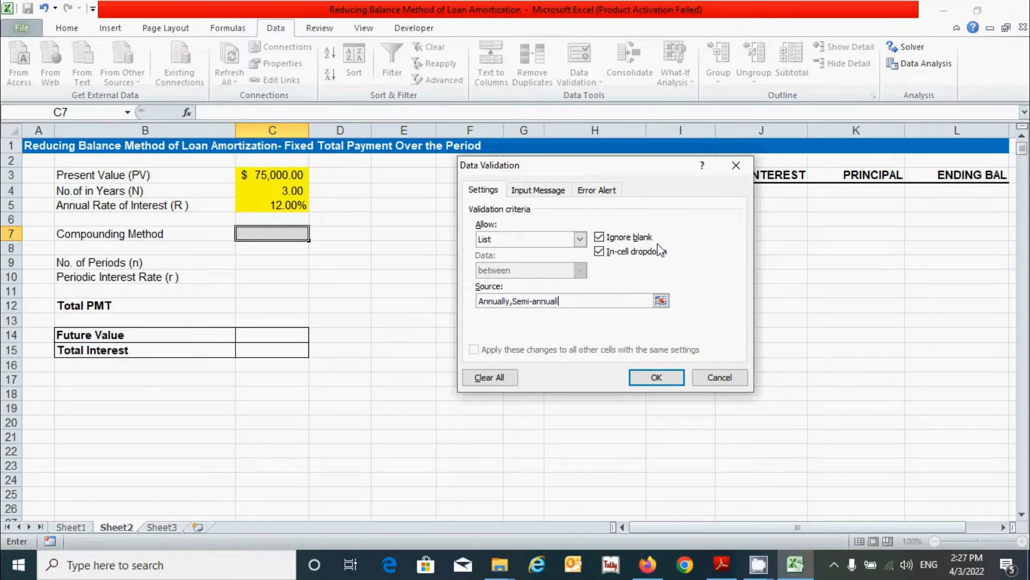
text(y,Quarterly,Monthly,Weekly,Daily)
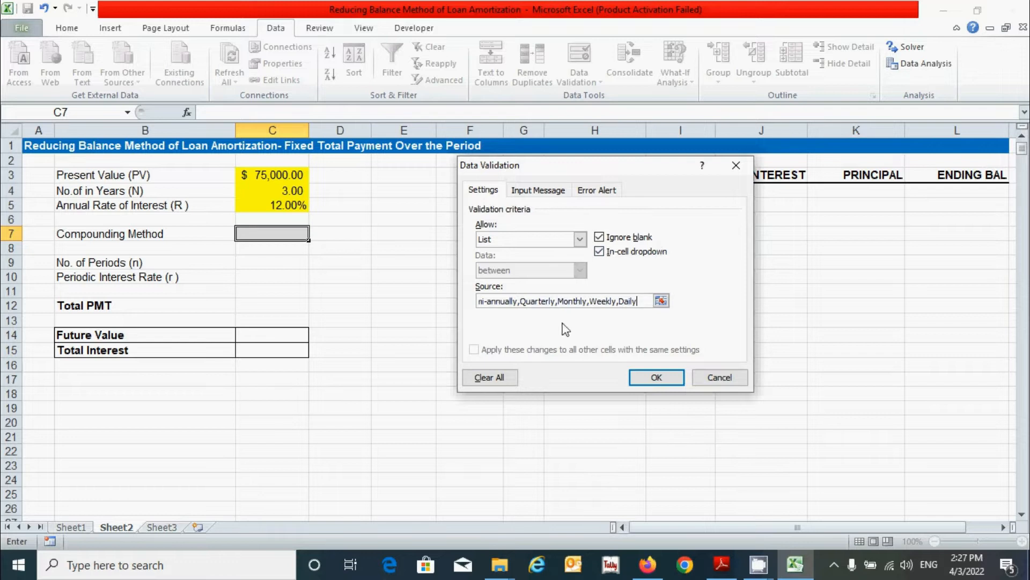
click(645, 378)
click(315, 232)
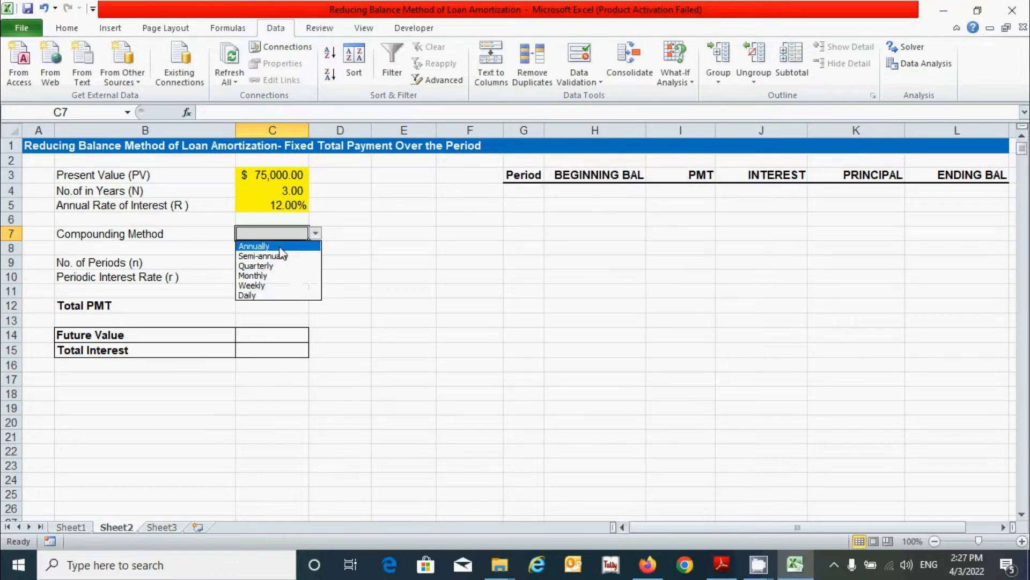
Step: Pick Monthly from C7's dropdown, then return to the No. of Periods cell C9
click(263, 276)
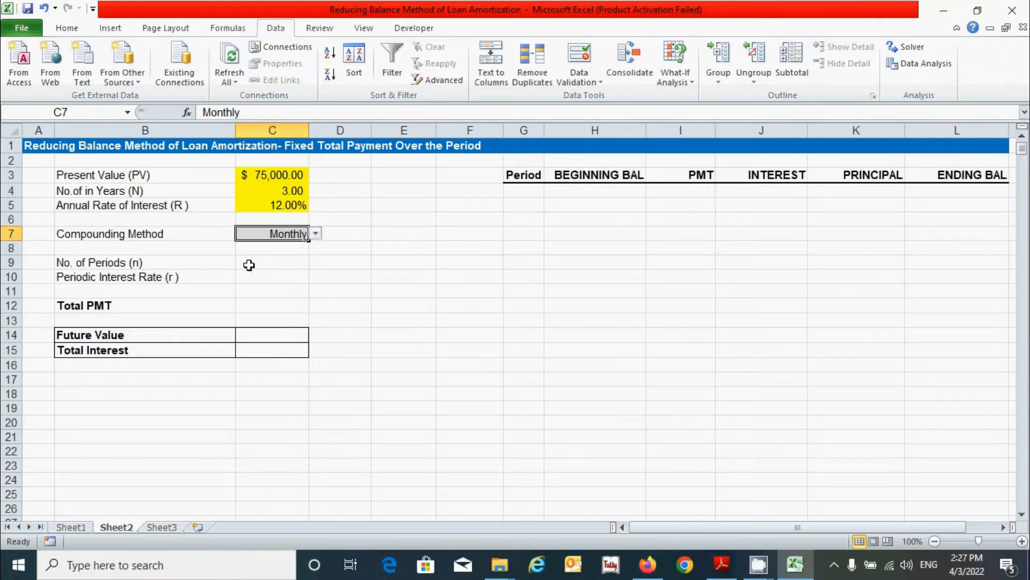
click(249, 264)
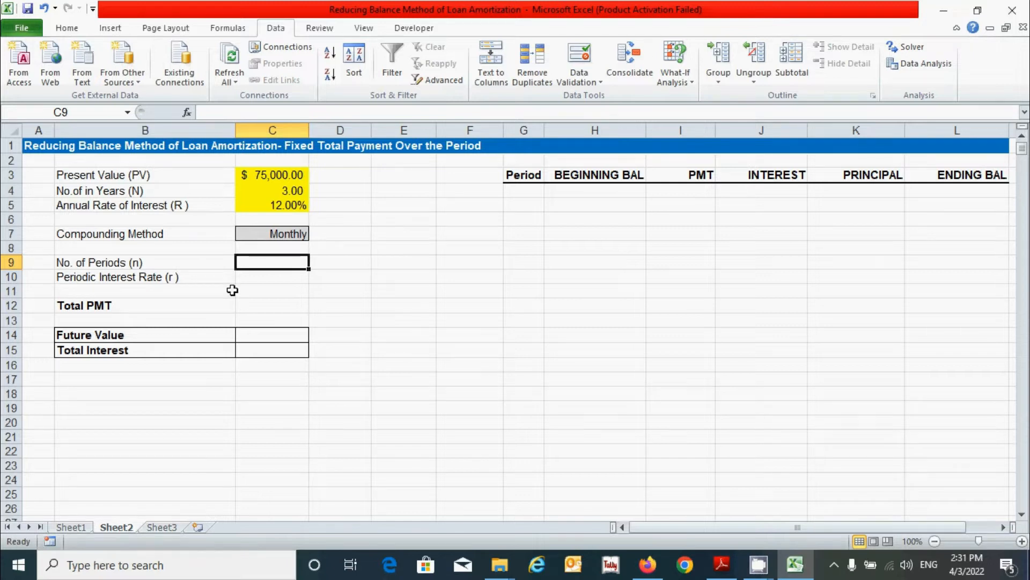
click(253, 277)
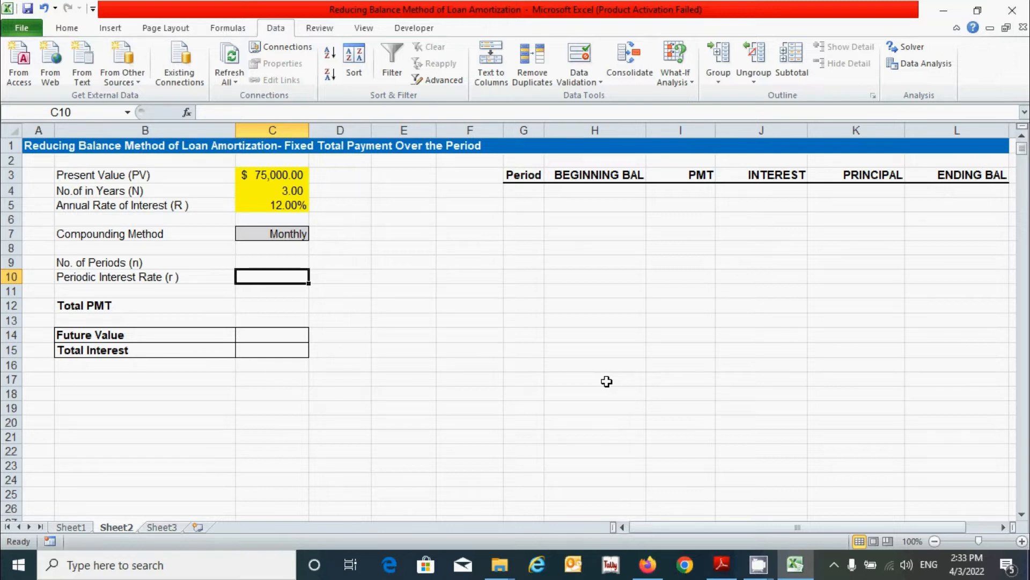
click(271, 261)
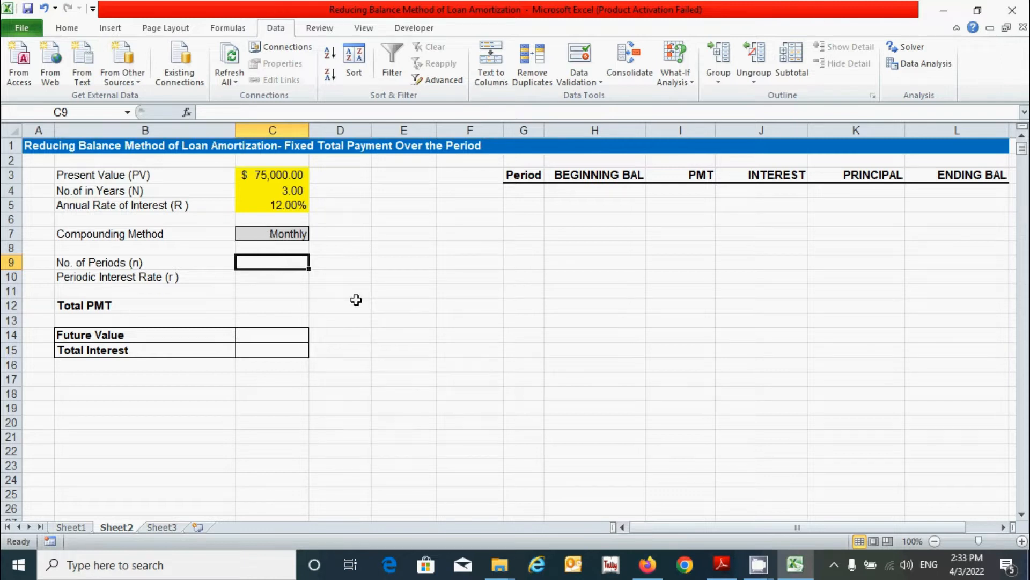
Step: Begin C9's nested IF on C7: Annually, Semi-annually, Quarterly multiply C4 by 1, 2, 4
text(=IF()
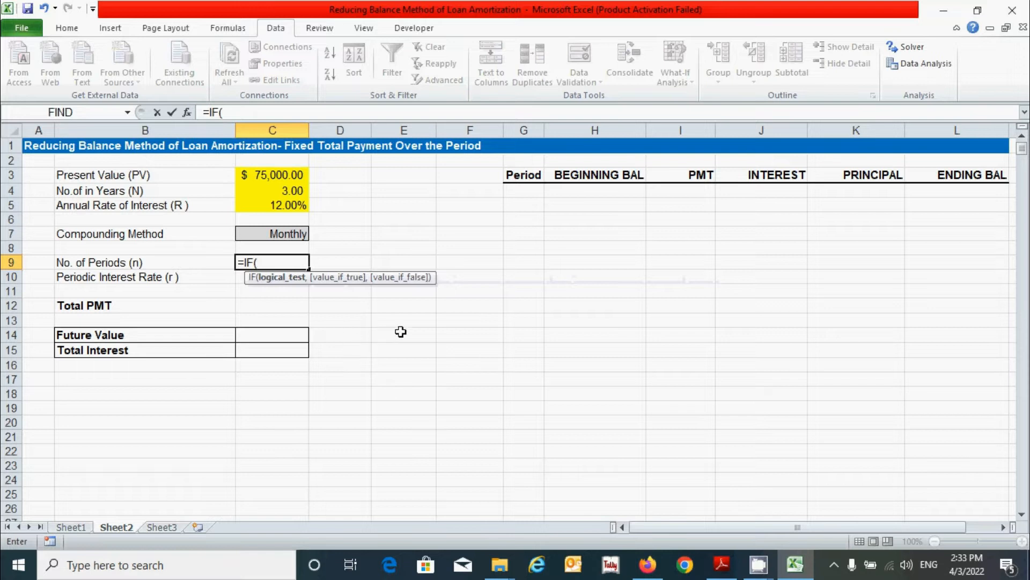
click(294, 234)
text(="Annuall)
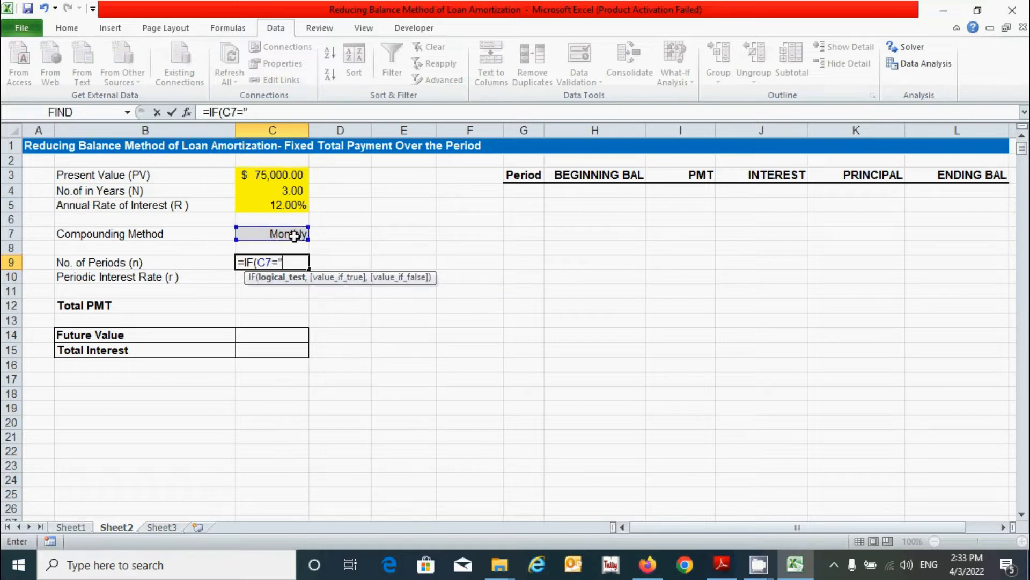
text(y",)
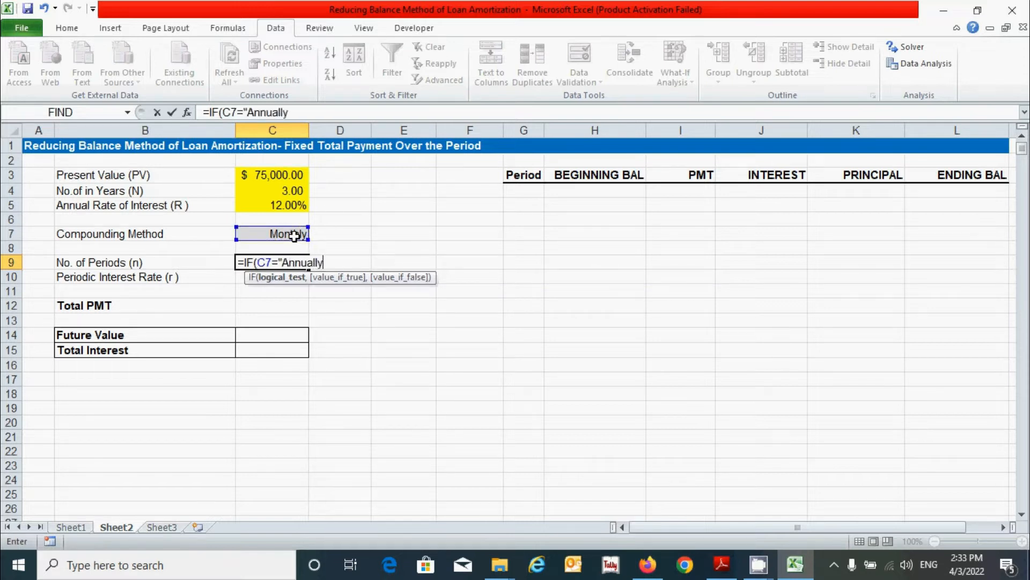
click(274, 191)
text(*1)
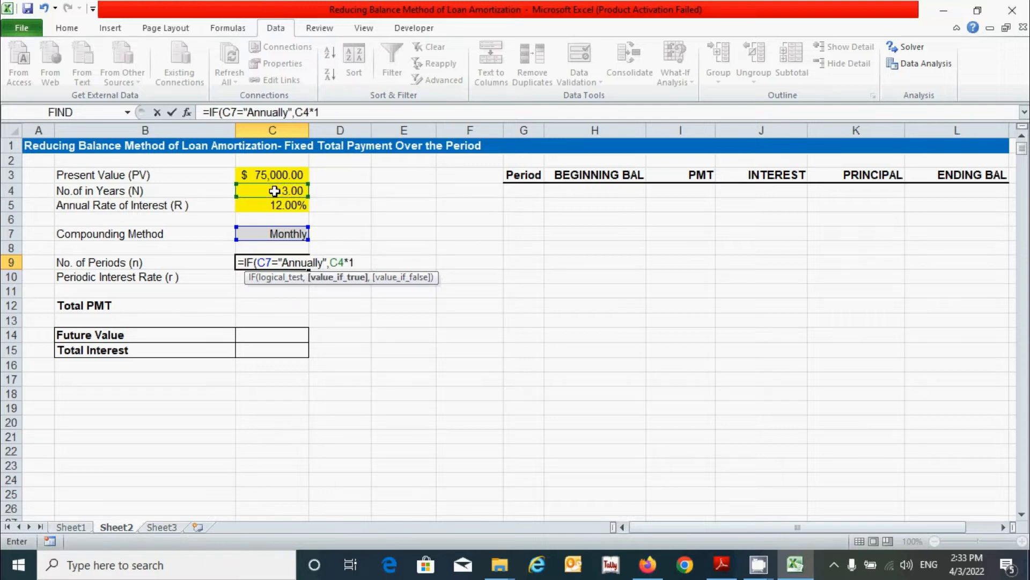
text(,)
text(if()
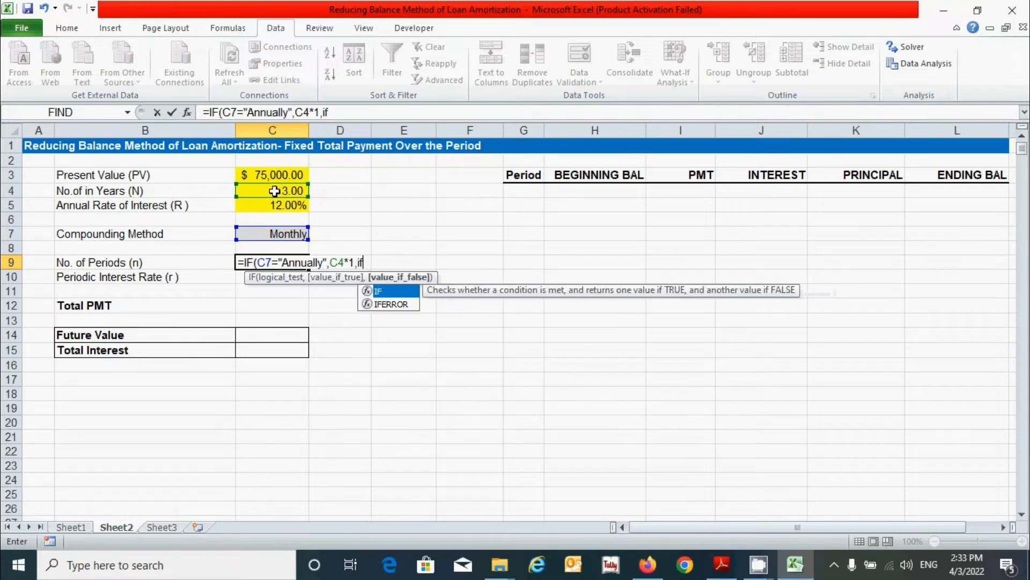
click(268, 234)
text(="Semi)
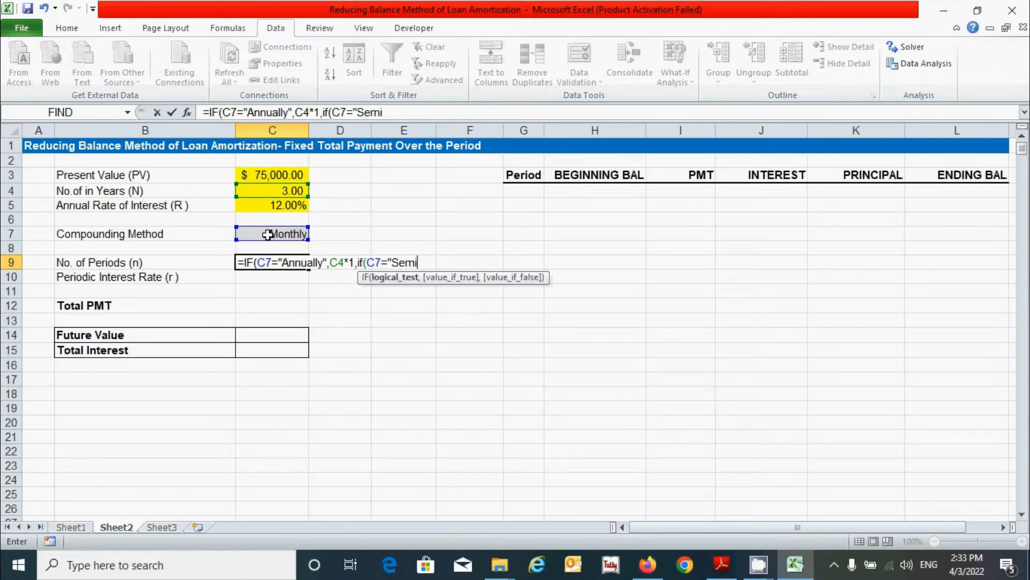
text(-annually",)
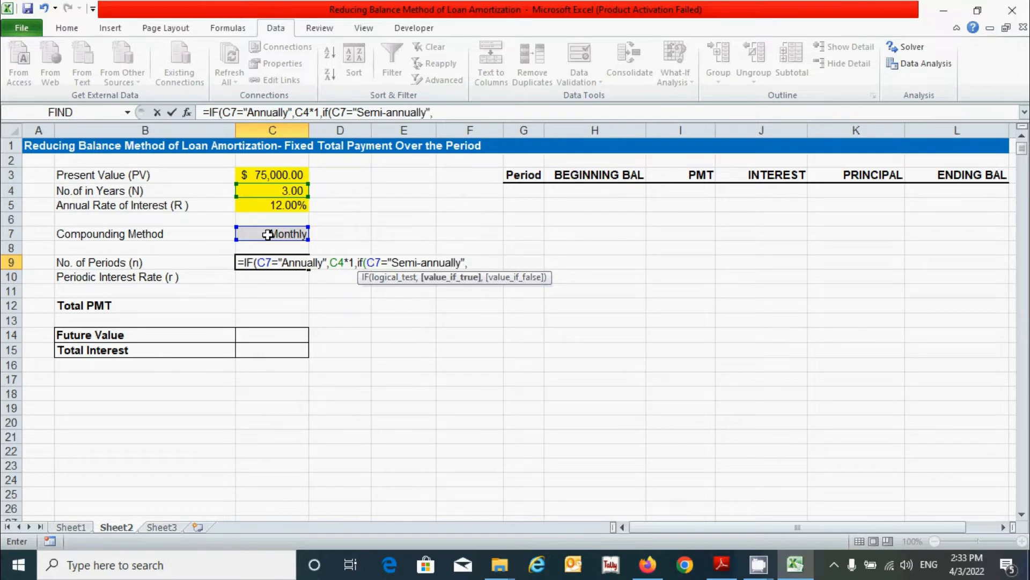
click(266, 191)
text(*2,if()
click(265, 234)
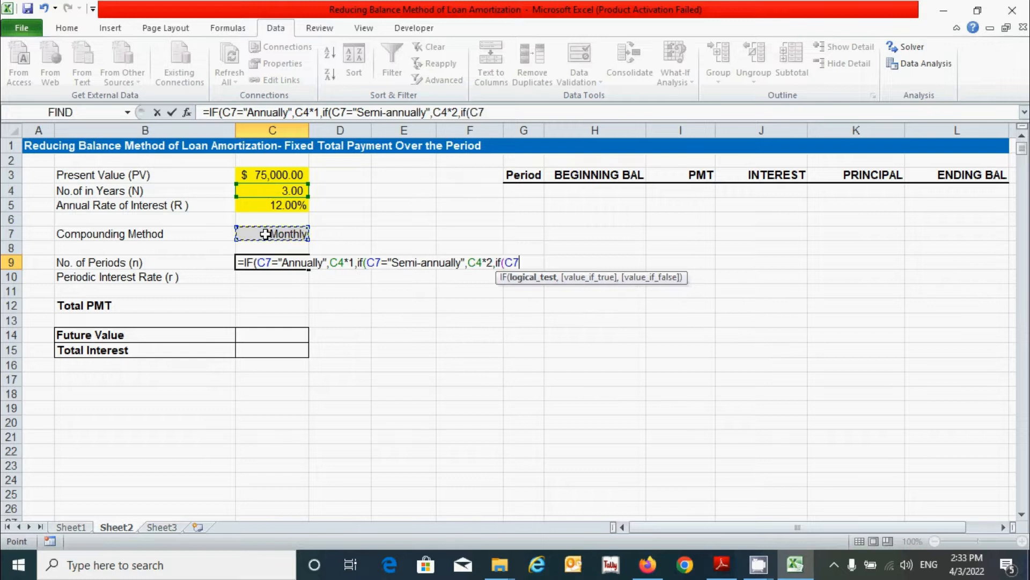
text(=")
text(Qua)
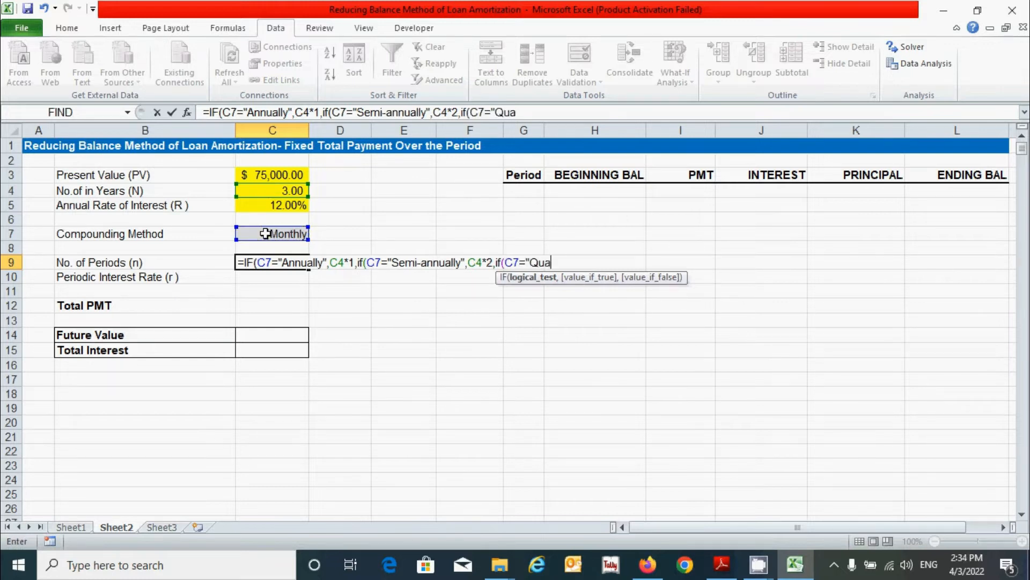
text(rterly",)
click(280, 192)
text(*4,if()
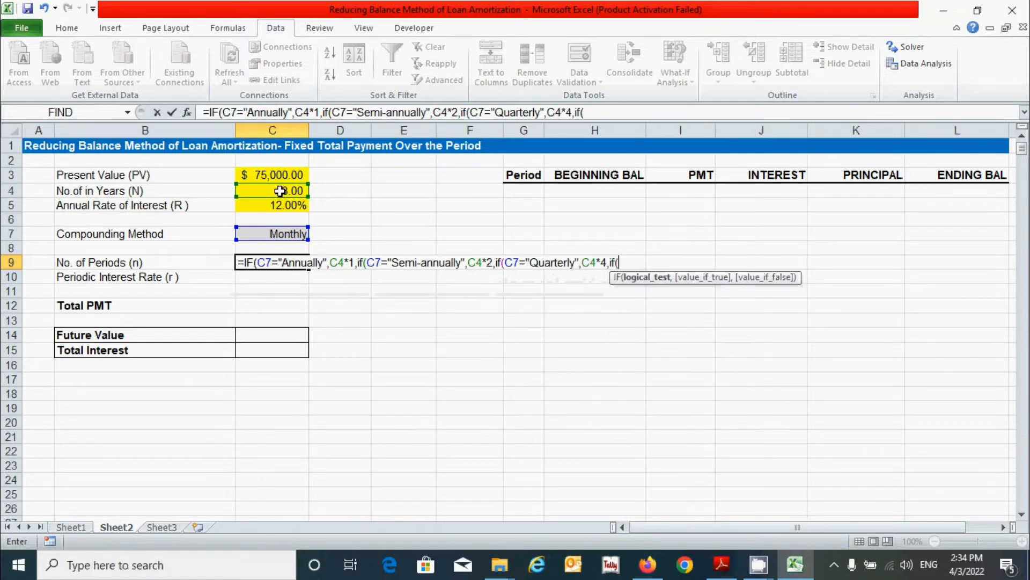
Step: Finish the nested IF with Monthly ×12, Weekly ×52, otherwise ×365, and close the parentheses
click(260, 233)
text(=")
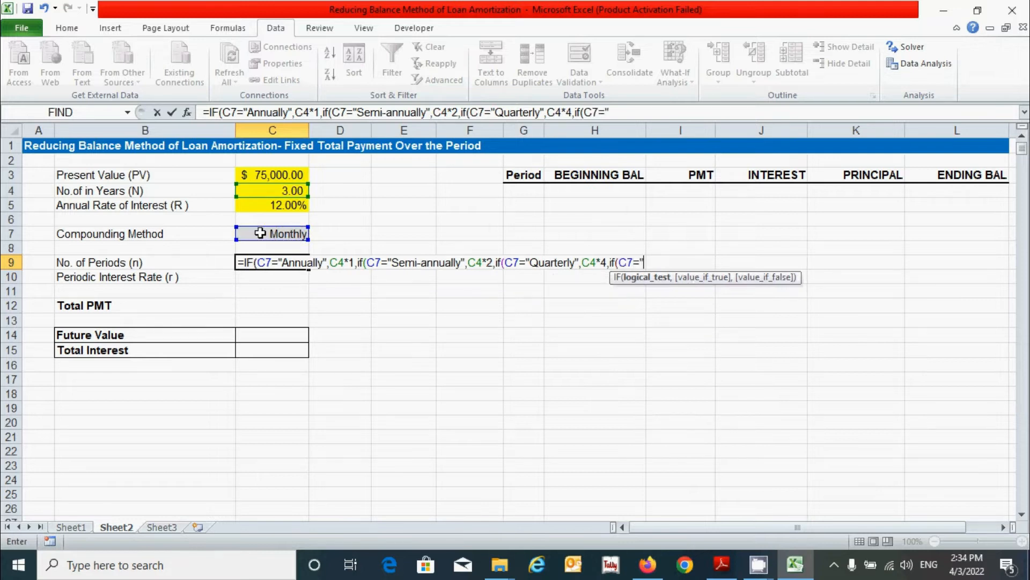
text(Monthly)
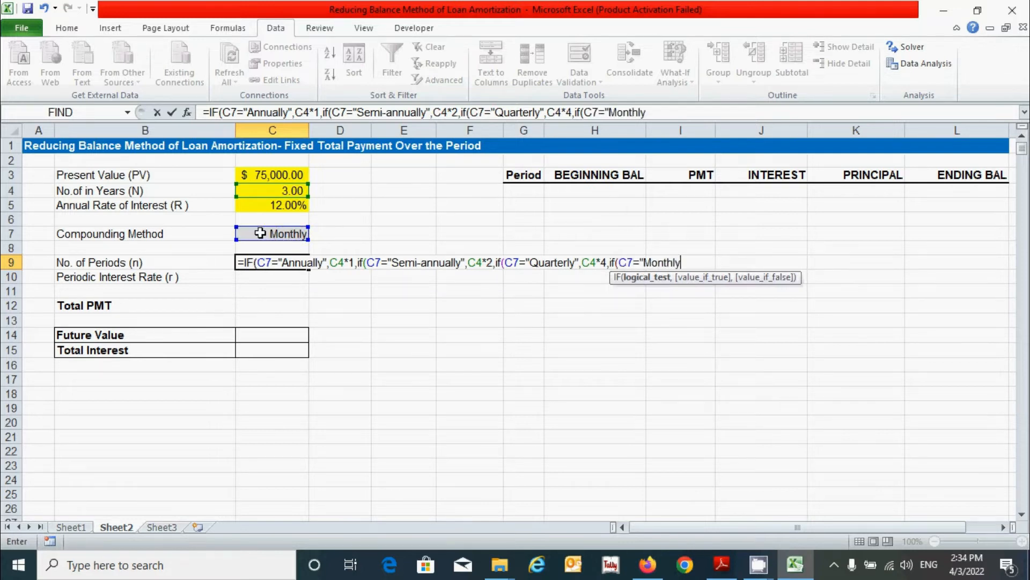
text(",)
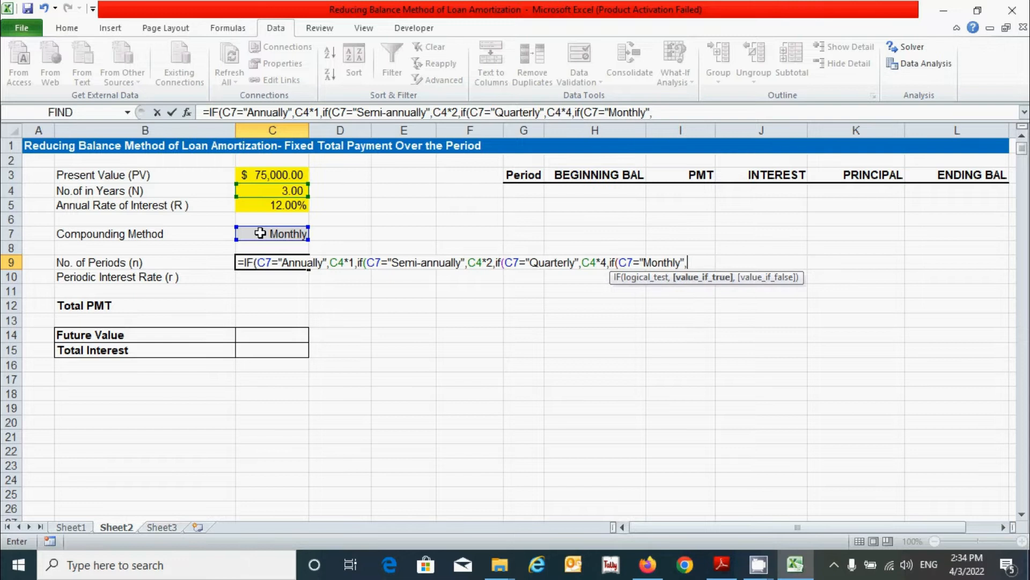
click(296, 190)
text(*12)
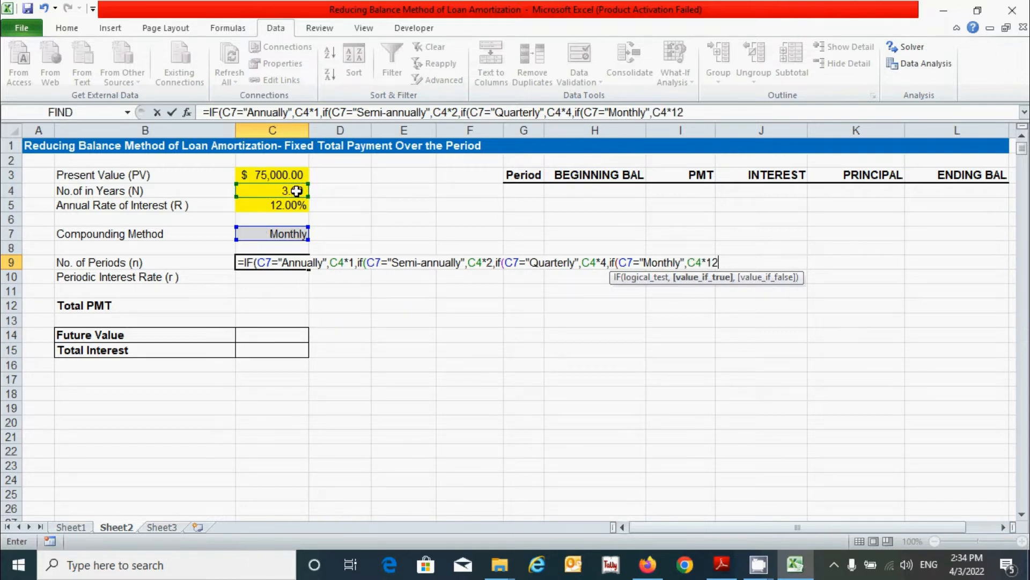
text(,if()
click(267, 234)
text(="Weekly",)
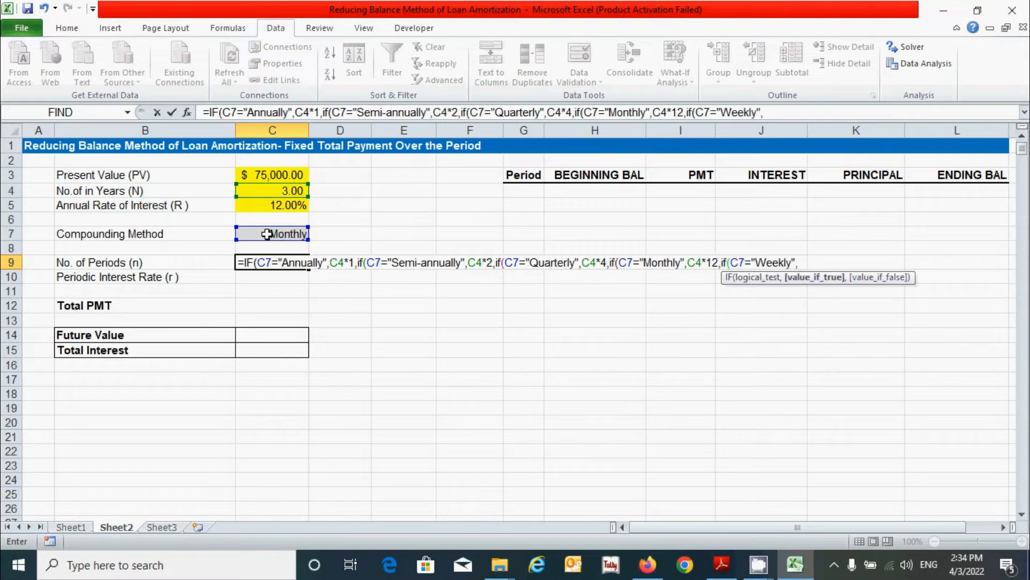
click(286, 191)
text(*52,)
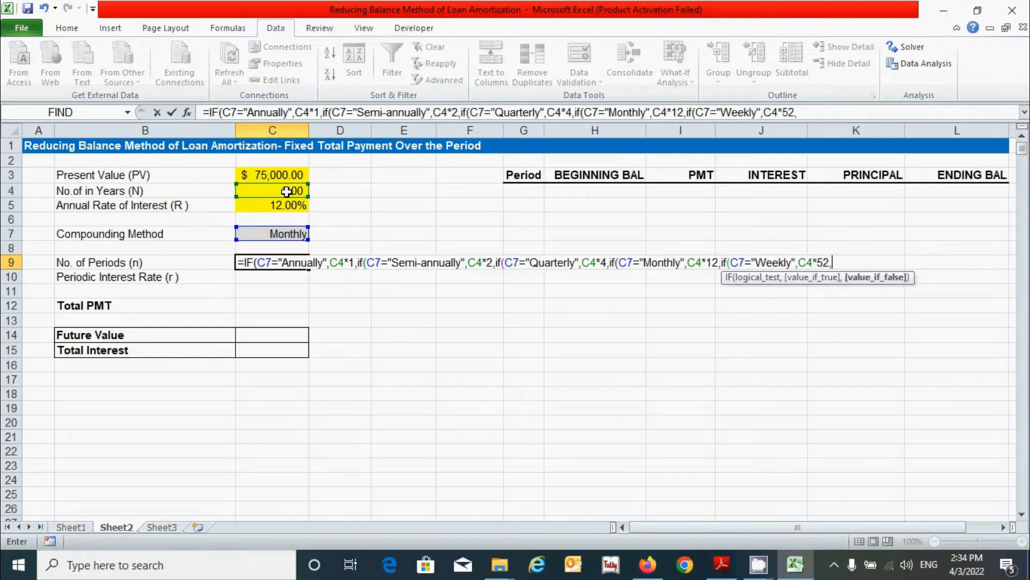
click(286, 191)
text(*365)
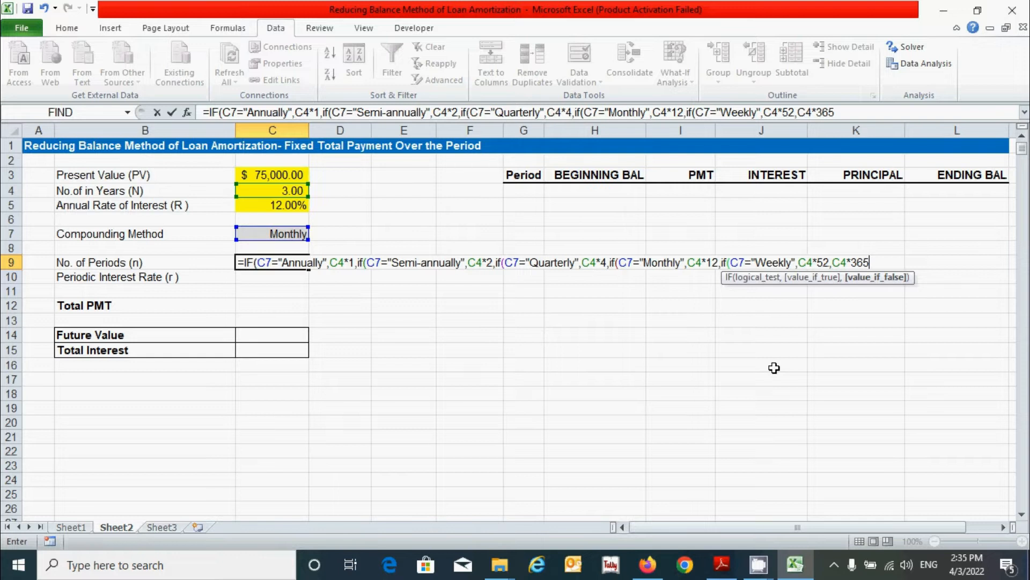
text())))))
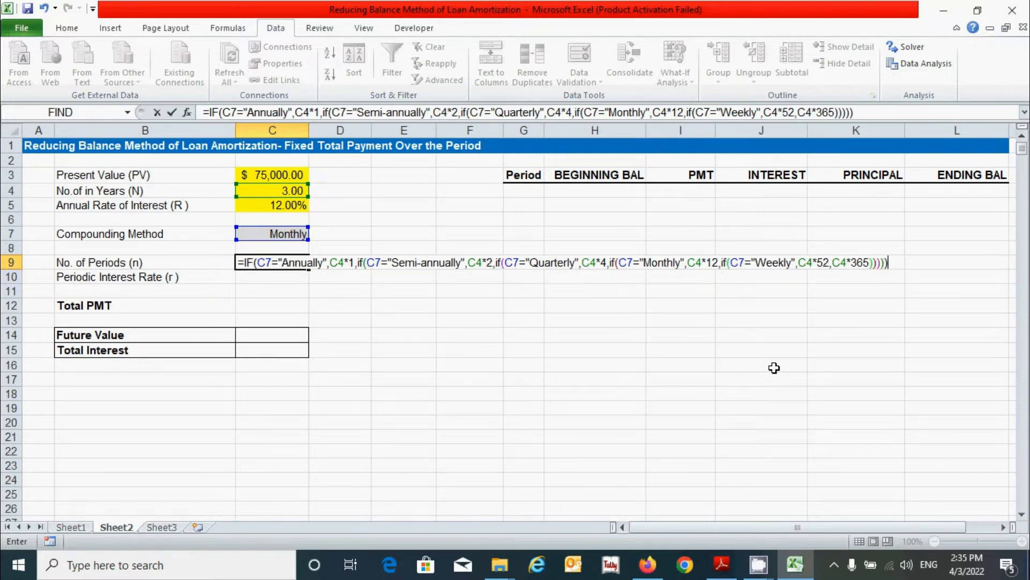
Step: Lock each C7 reference as C$7 and enter the formula, giving 36.00 periods
click(266, 265)
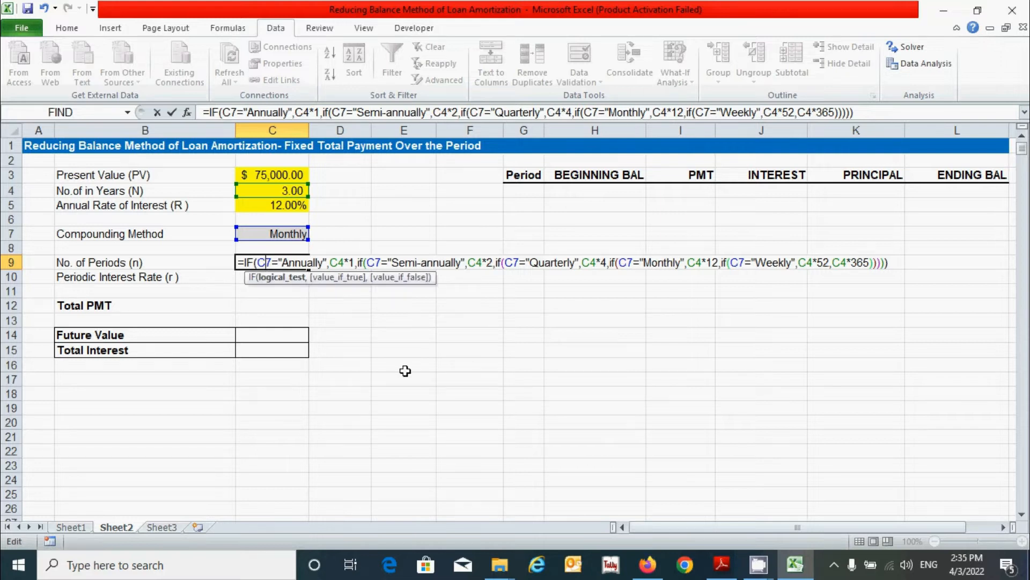
text($)
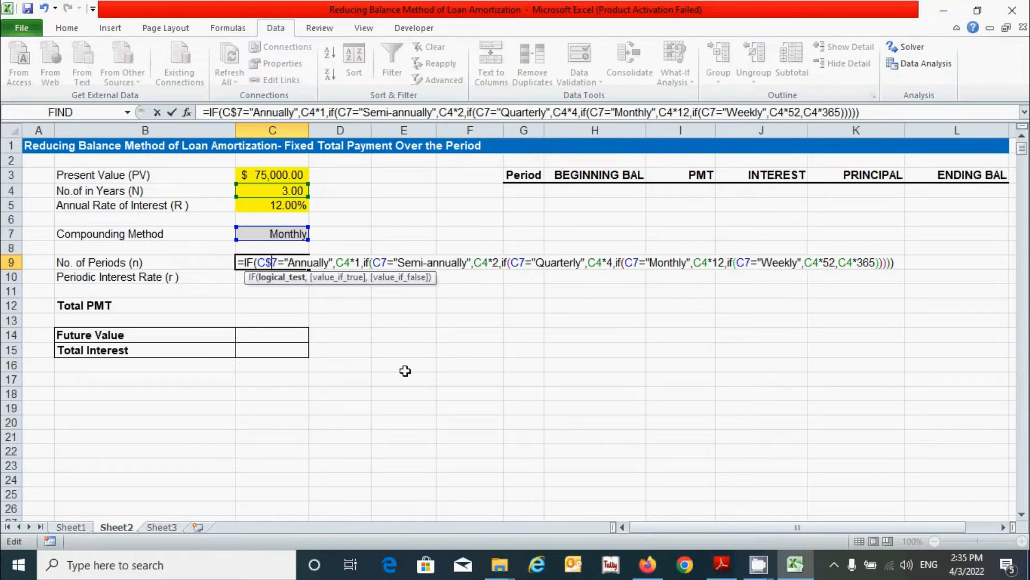
click(380, 262)
text($)
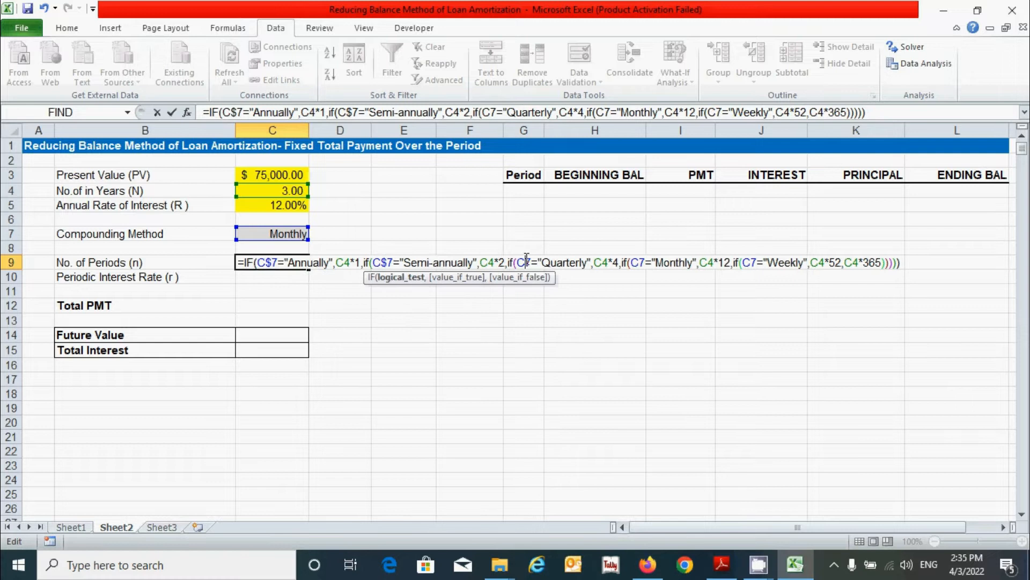
click(525, 262)
text($)
click(647, 262)
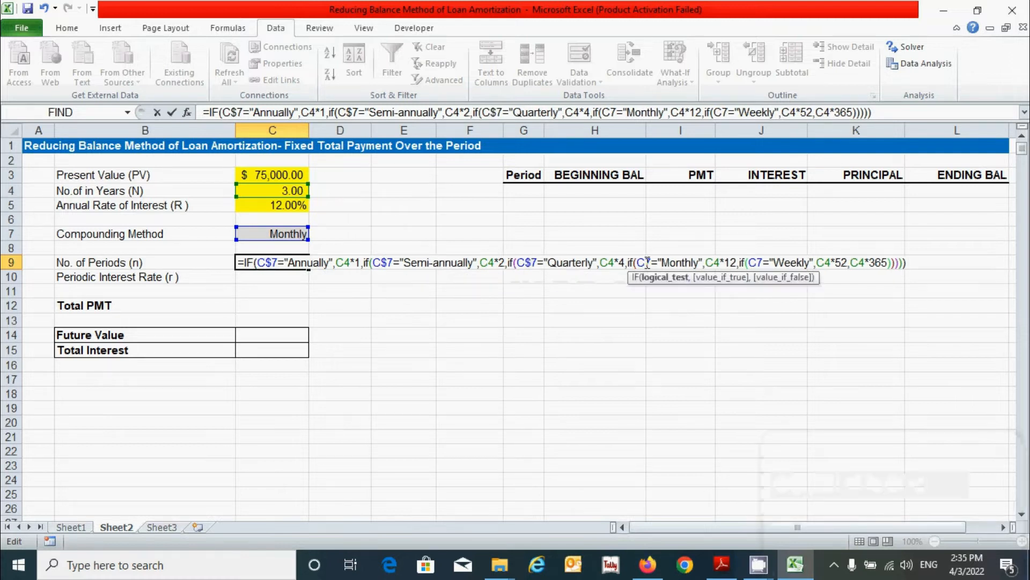
text($)
click(761, 262)
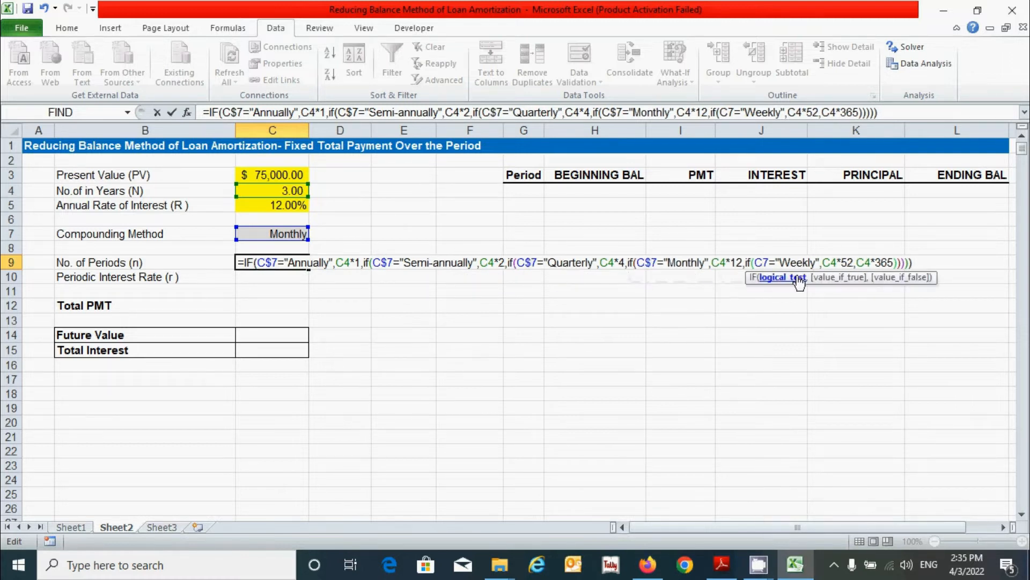
text($)
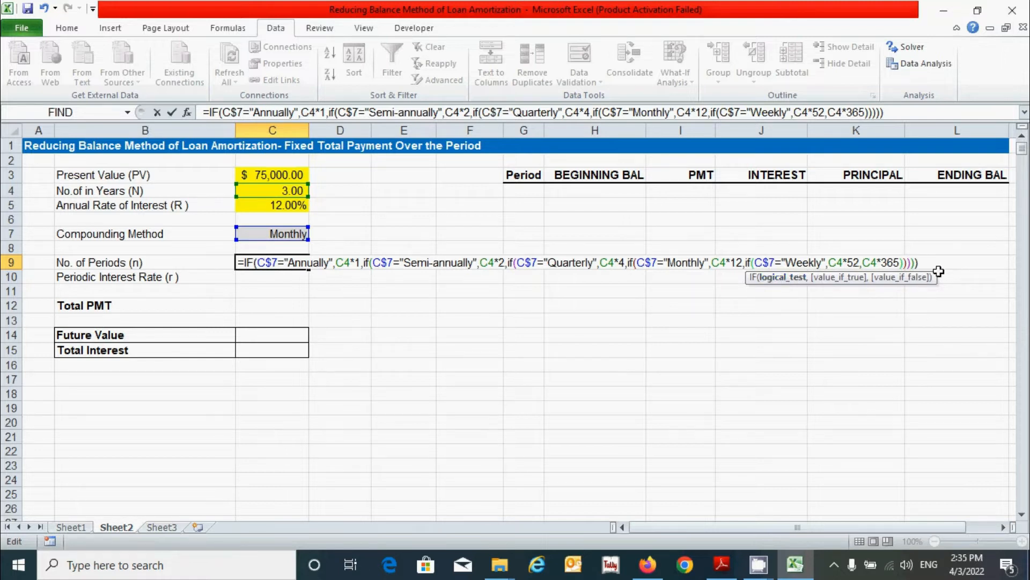
key(Return)
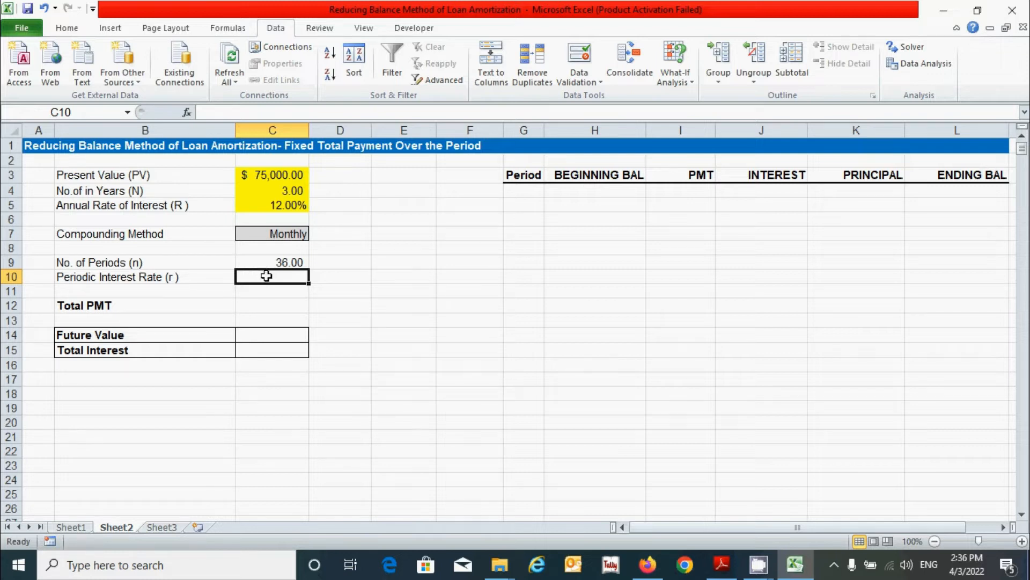
Step: Copy the No. of Periods formula from C9 into C10
click(280, 262)
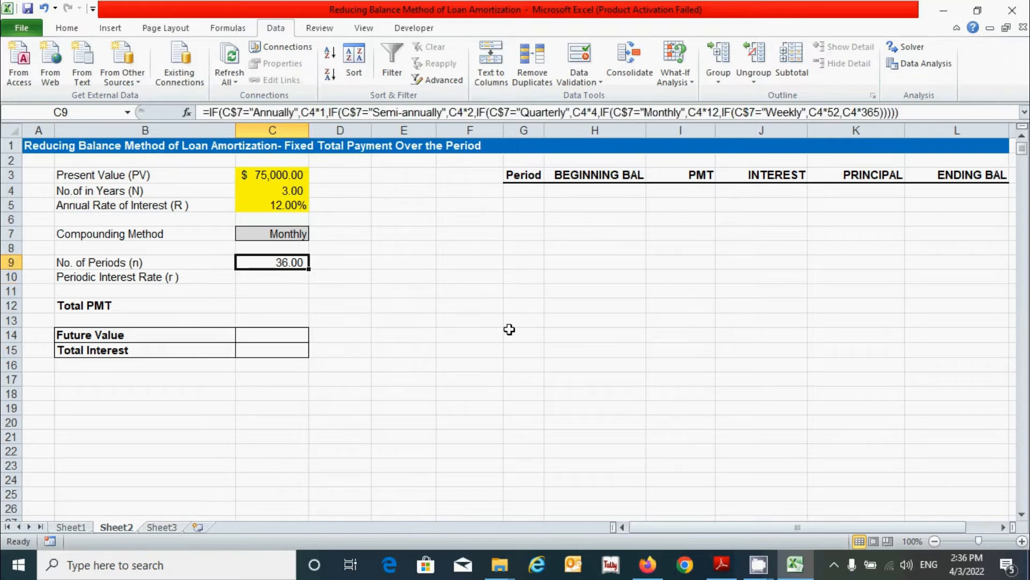
key(ctrl+c)
click(254, 275)
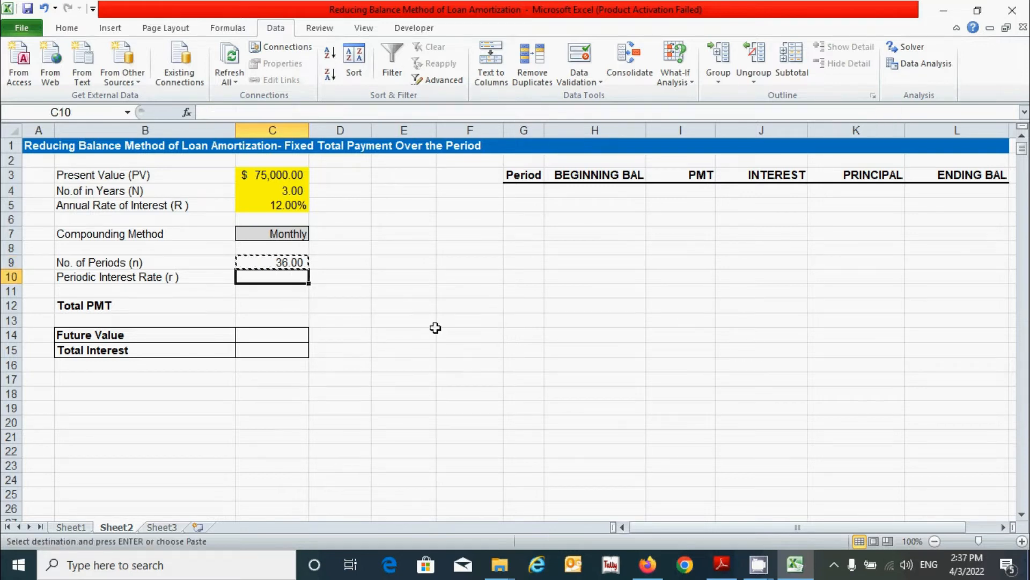
key(ctrl+v)
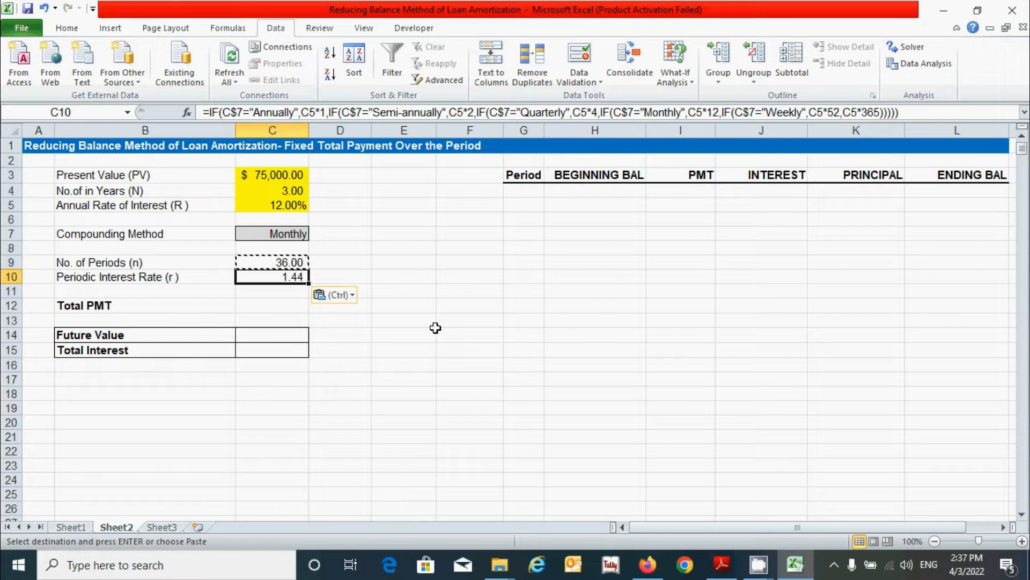
key(Escape)
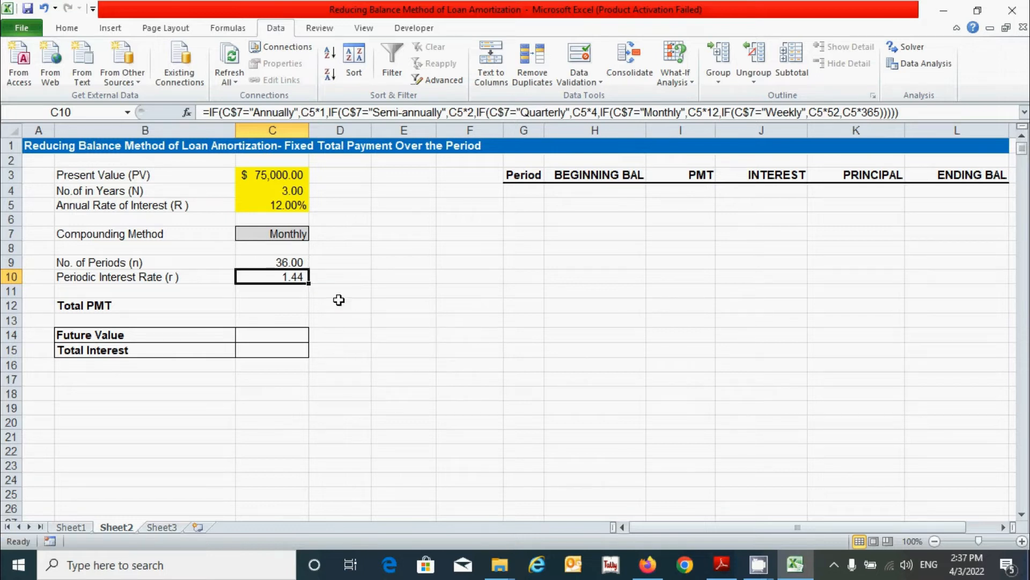
Step: In C10, turn the Annually, Semi-annually and Quarterly multiplications into divisions
double_click(283, 277)
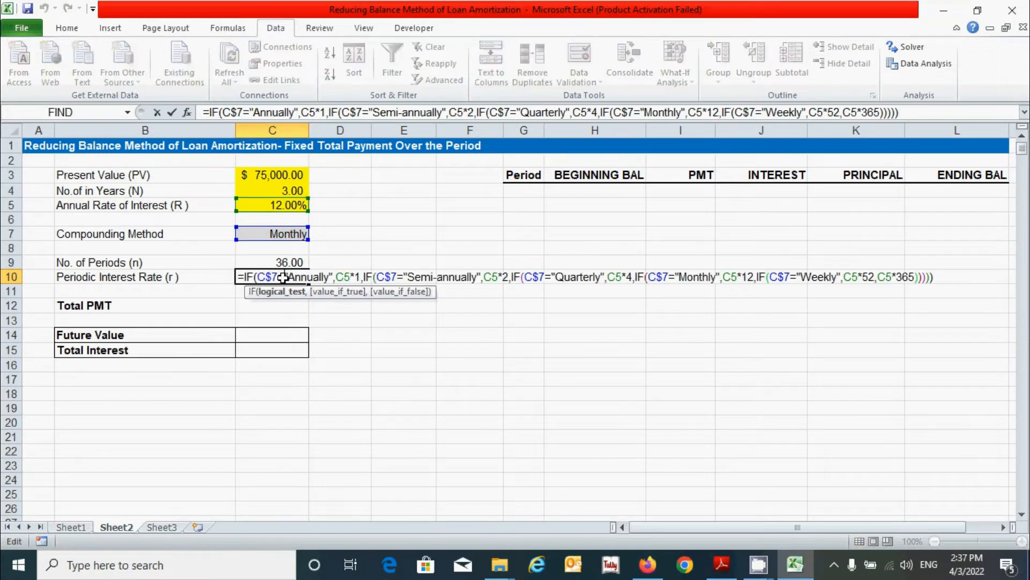
click(356, 278)
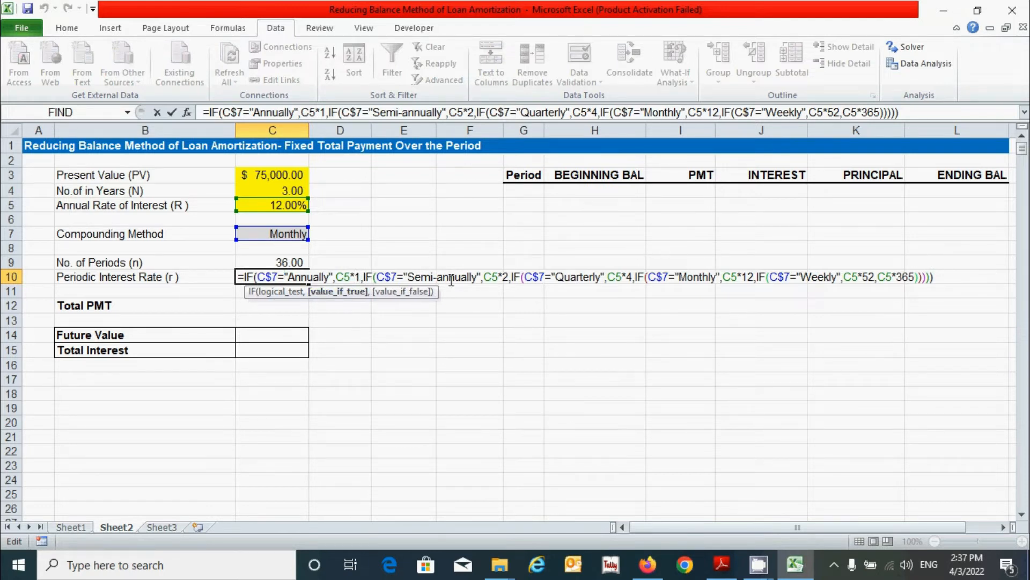
key(BackSpace)
text(/)
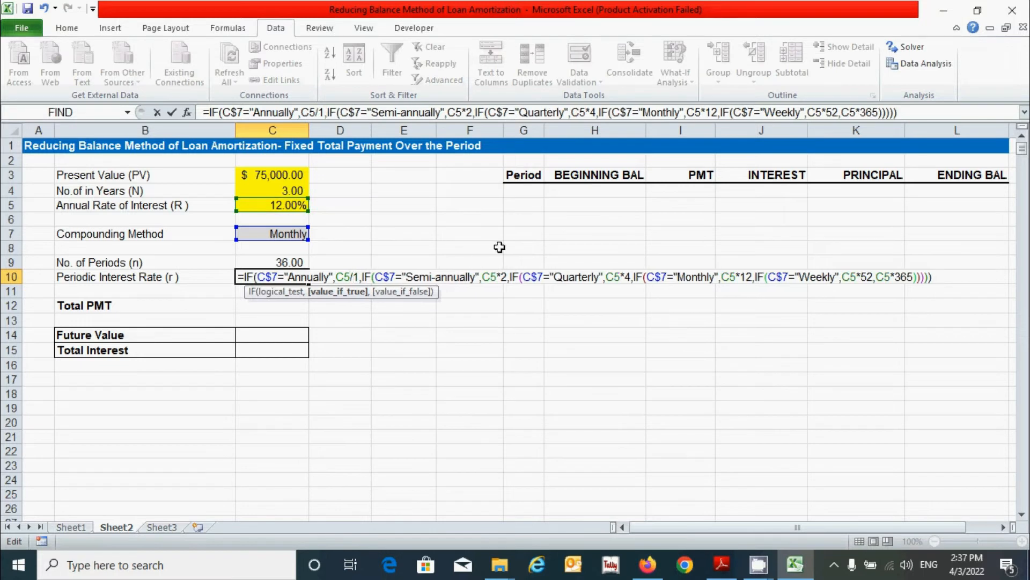
click(502, 276)
key(BackSpace)
text(/)
click(622, 277)
key(BackSpace)
text(/)
Step: Turn the Monthly, Weekly and 365 multiplications into divisions and enter the formula
click(732, 276)
key(BackSpace)
text(/)
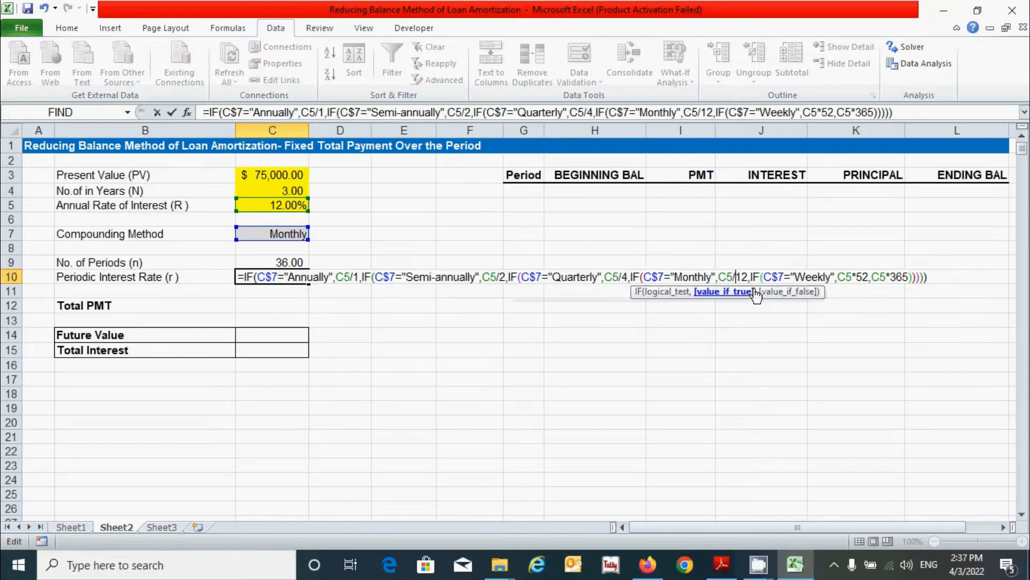
click(848, 277)
key(BackSpace)
text(/)
key(Right)
key(Right)
key(Right)
key(Right)
key(Right)
key(Right)
key(BackSpace)
text(/)
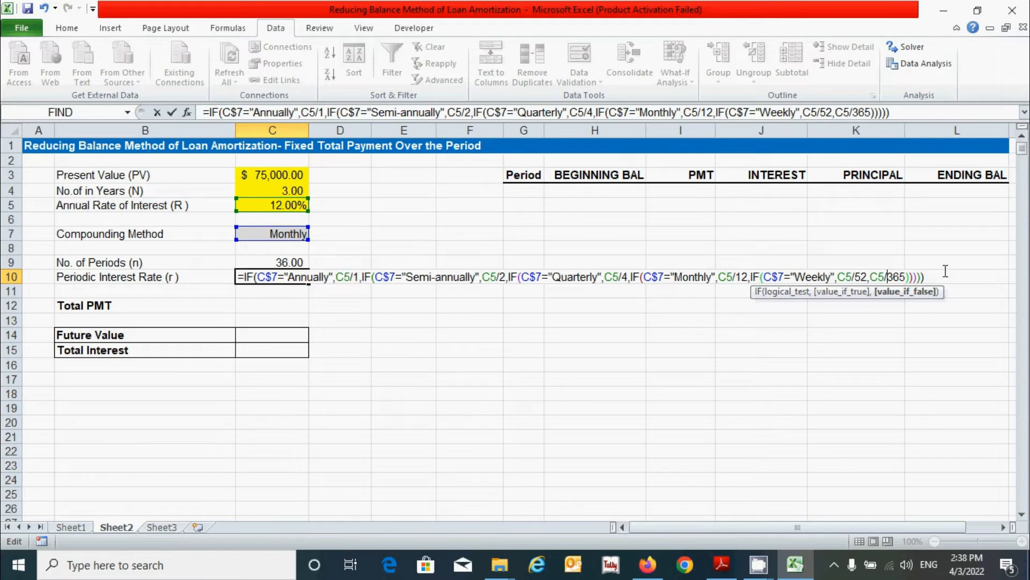
key(Return)
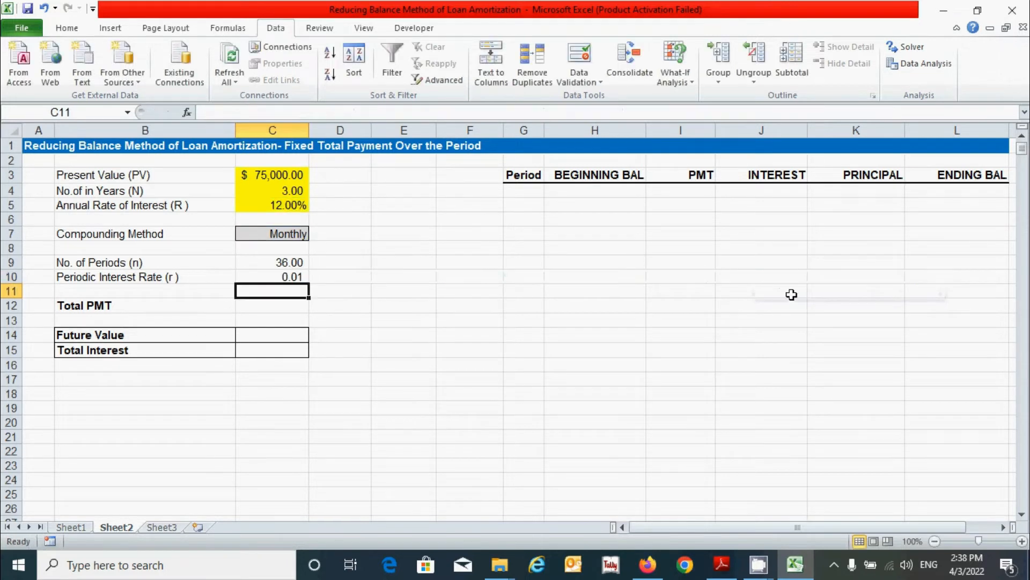
Step: Increase C10's decimals twice so it shows 0.0100
click(282, 276)
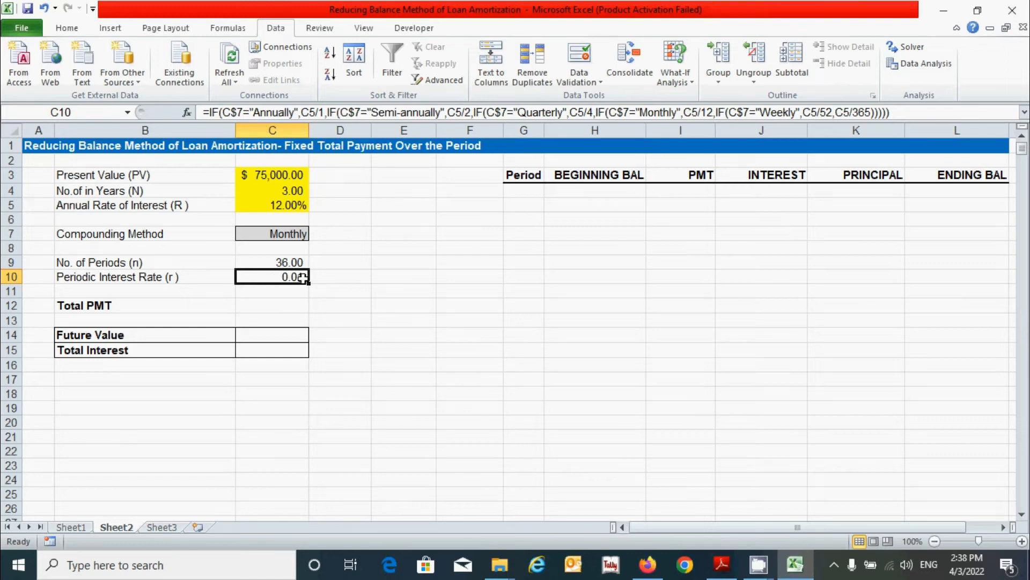
click(67, 28)
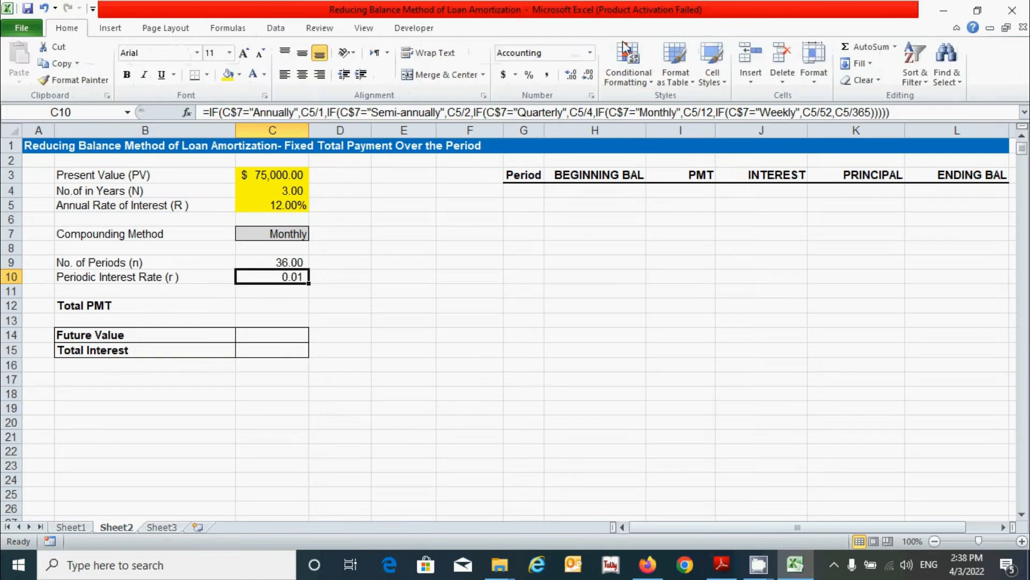
click(572, 74)
click(572, 74)
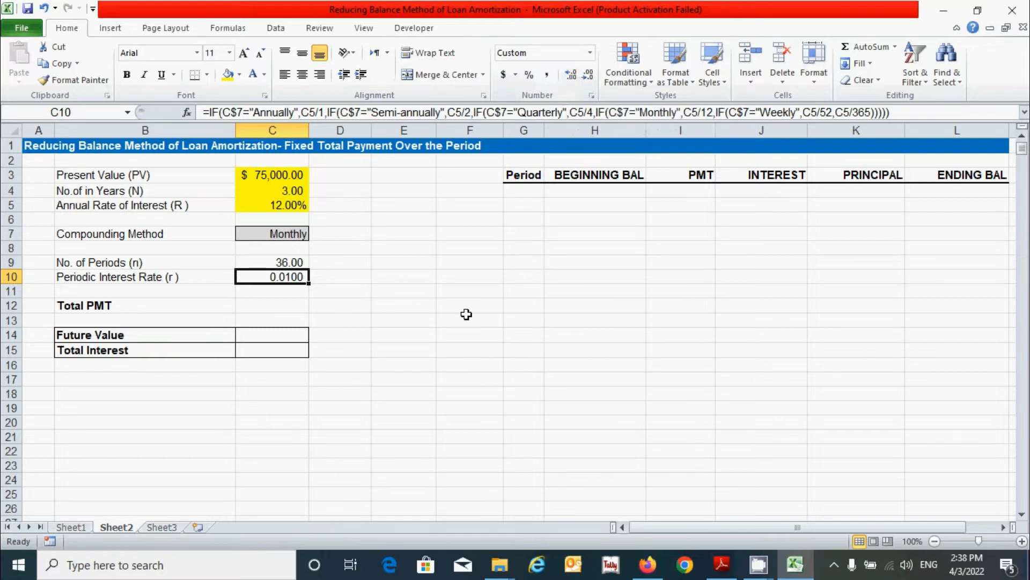
click(300, 306)
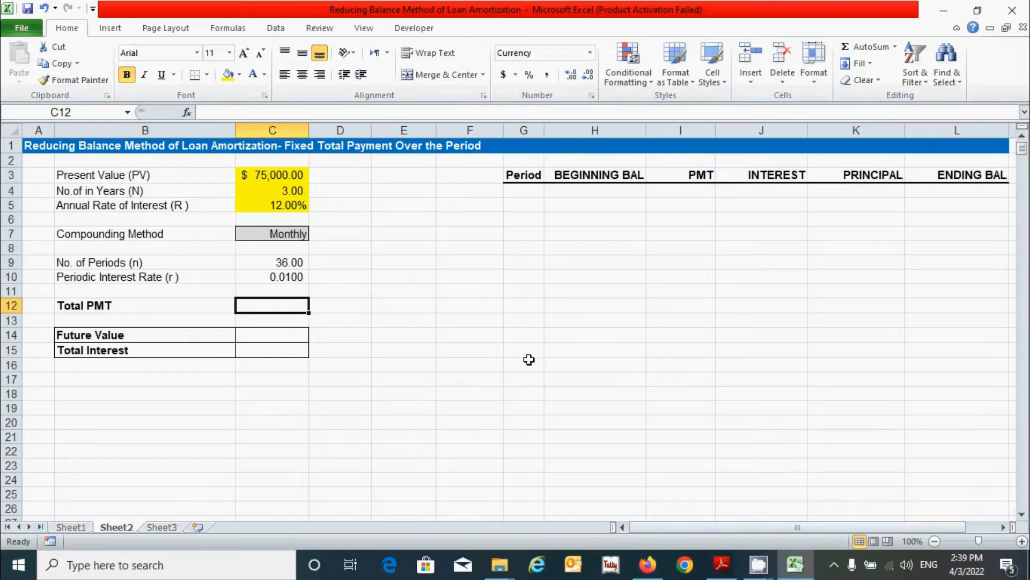
Step: Enter =PMT(C10,C9,-C3,0,0) in C12, giving a payment of $2,491.07
text(=)
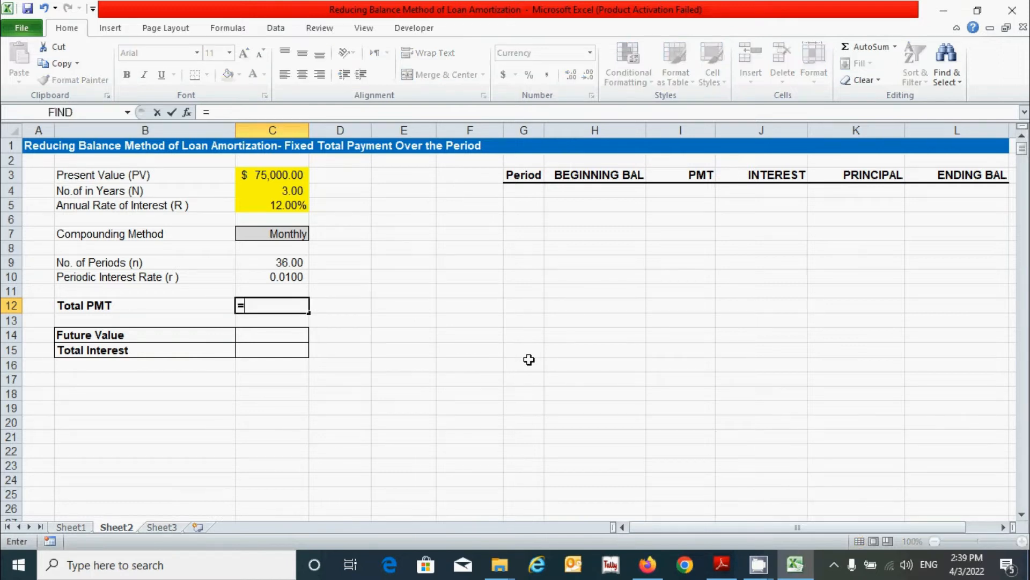
text(pmt)
key(Tab)
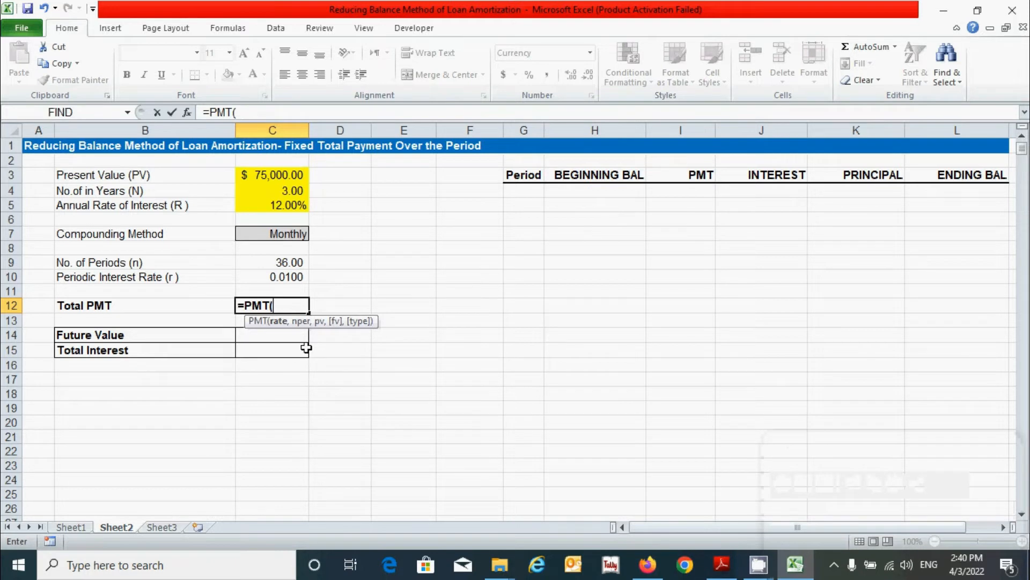
click(276, 276)
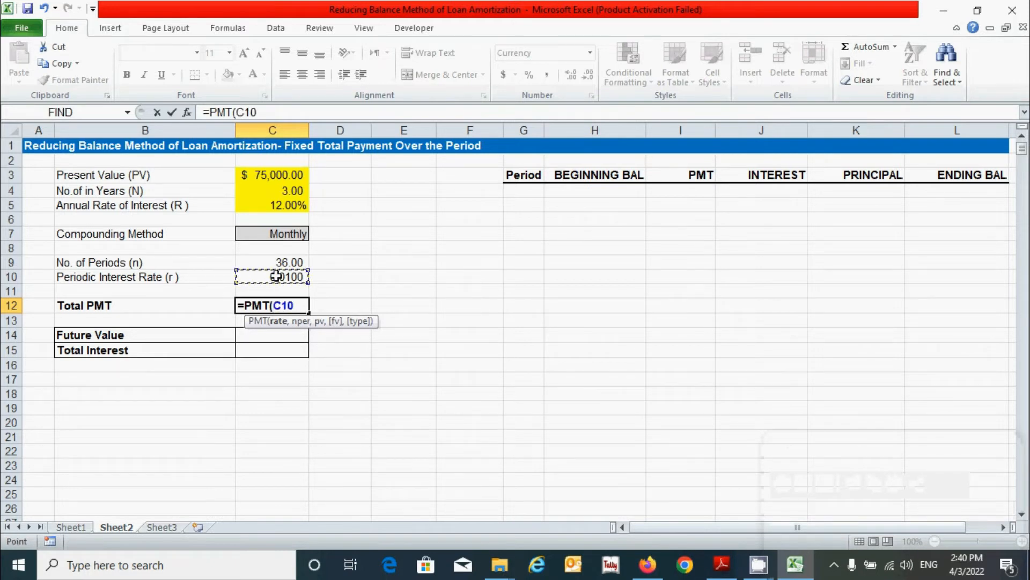
text(,)
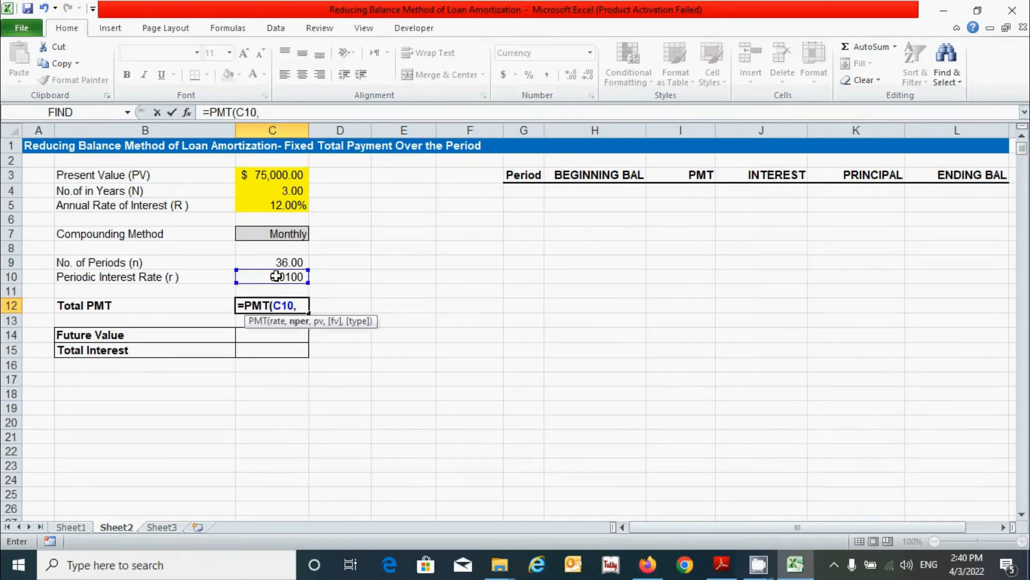
click(266, 258)
text(,)
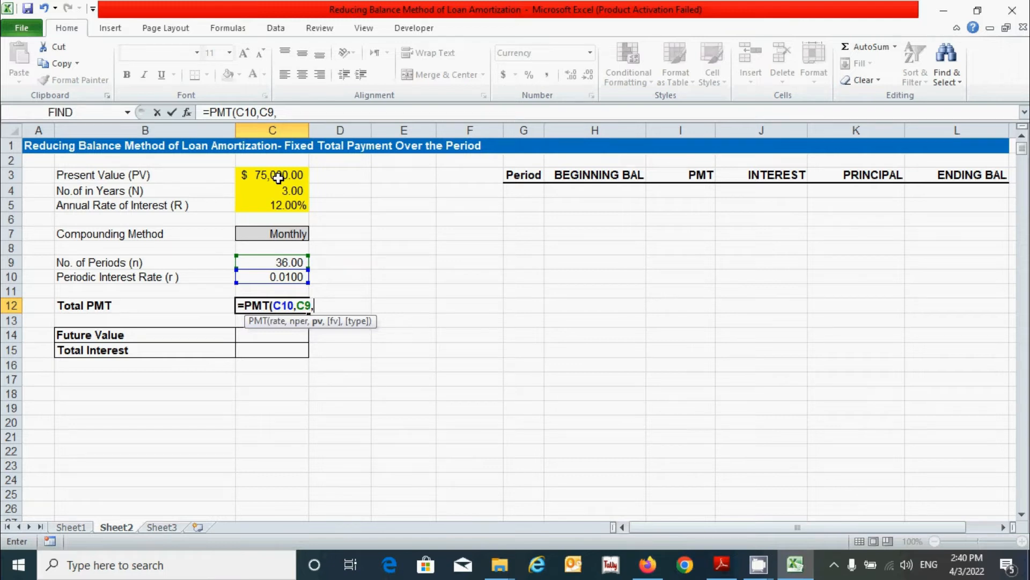
text(-)
click(274, 177)
text(,0,)
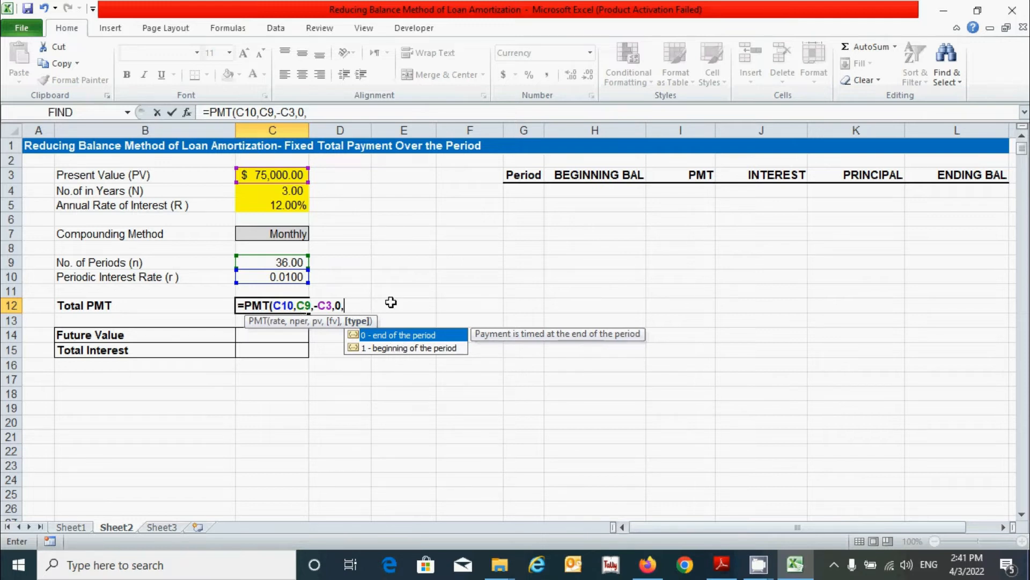
text(0))
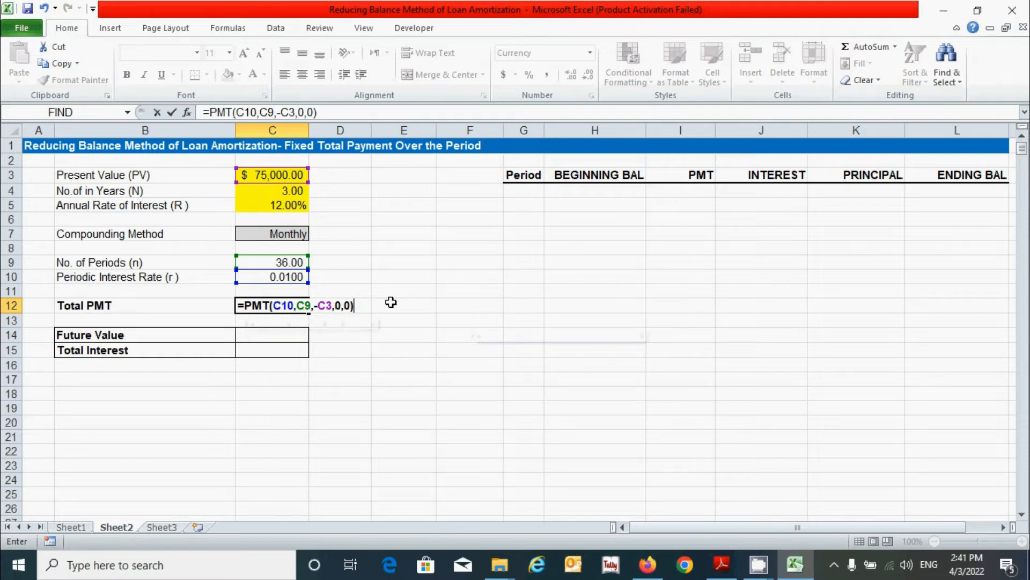
key(Return)
key(Down)
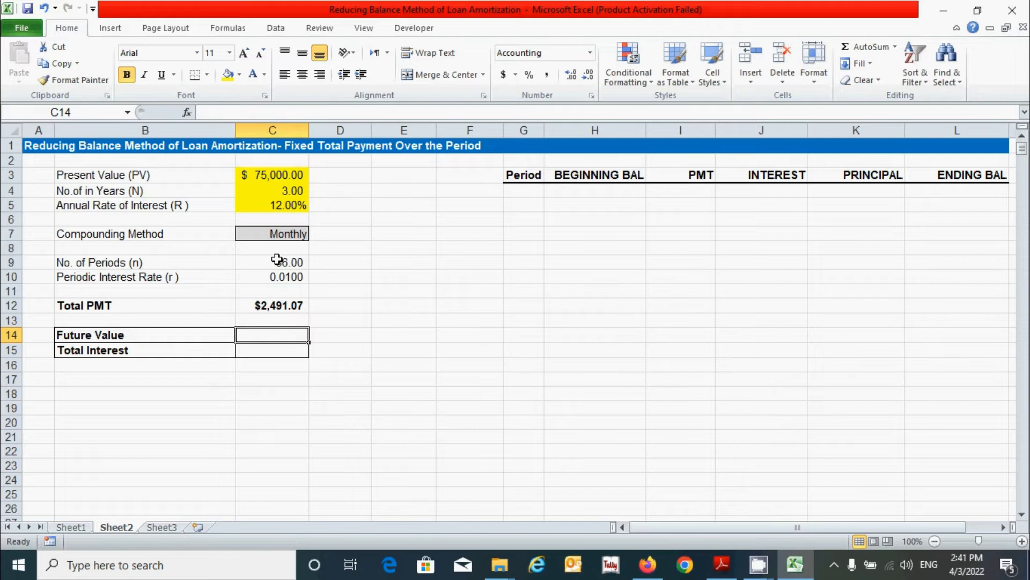
Step: Enter =C12*C9 in C14 for a Future Value of $89,678.64
text(=)
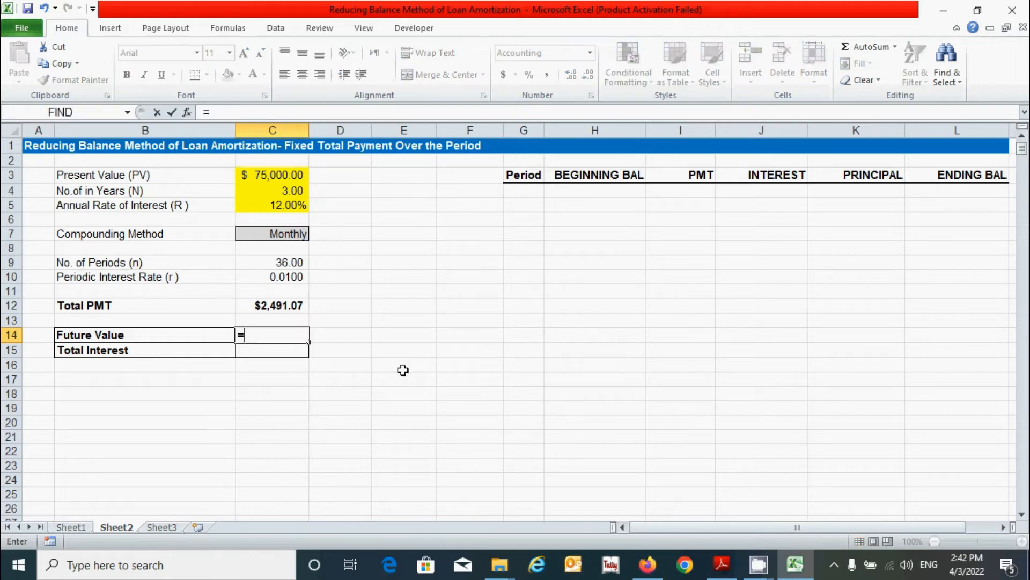
click(267, 305)
text(*)
click(268, 263)
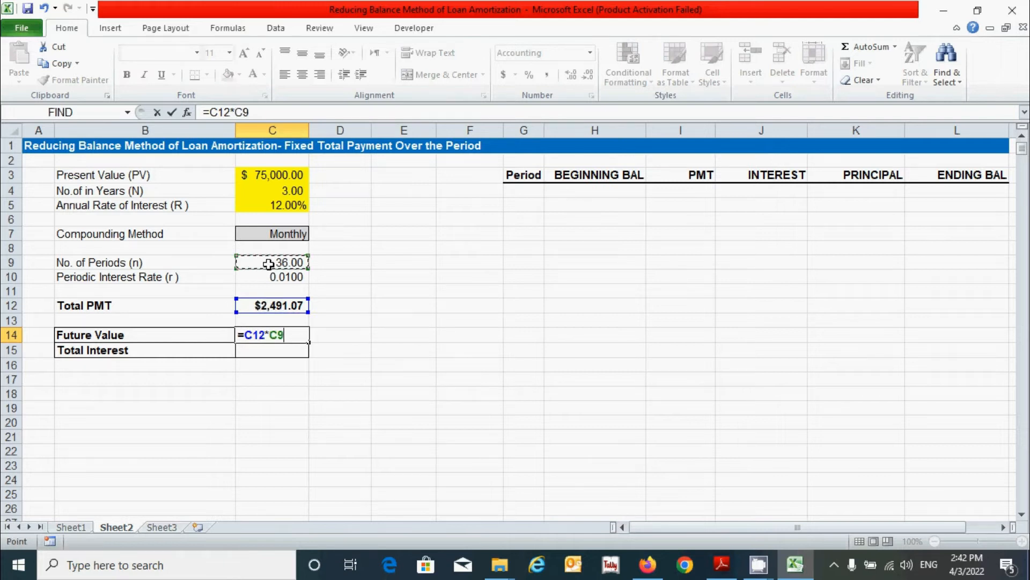
key(Return)
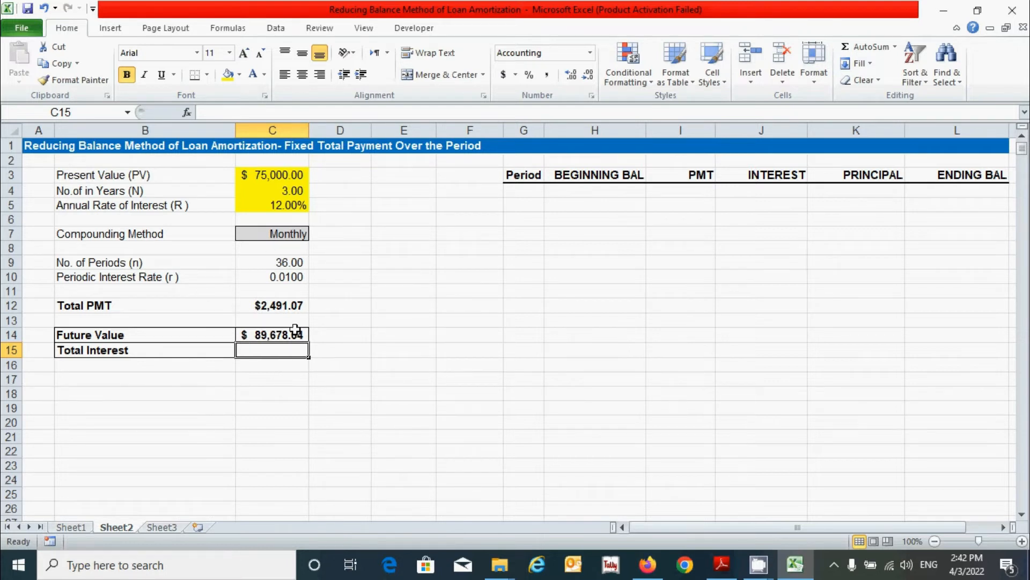
Step: Enter =C14-C3 in C15 for a Total Interest of $14,678.64
text(=)
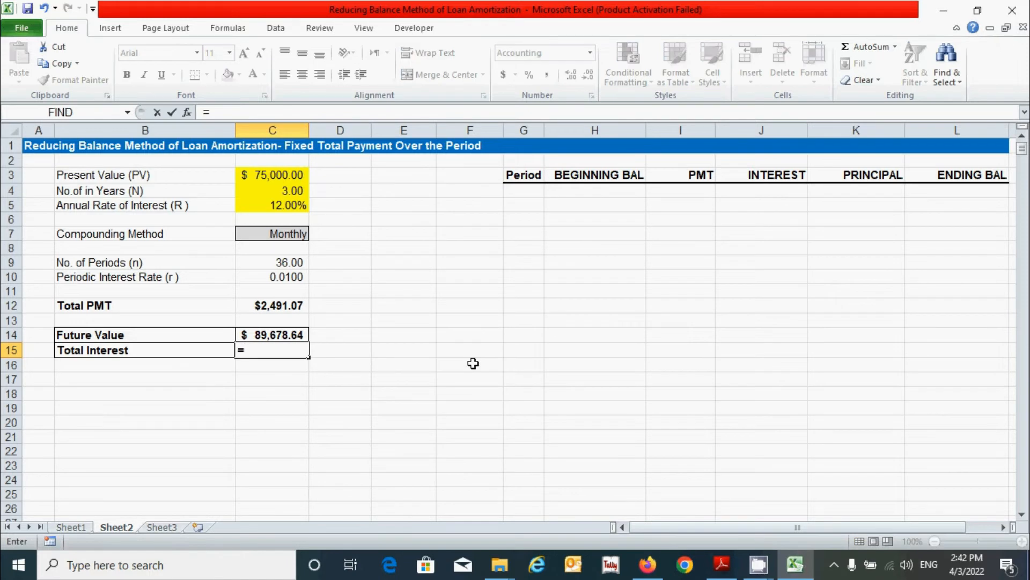
click(280, 335)
text(-)
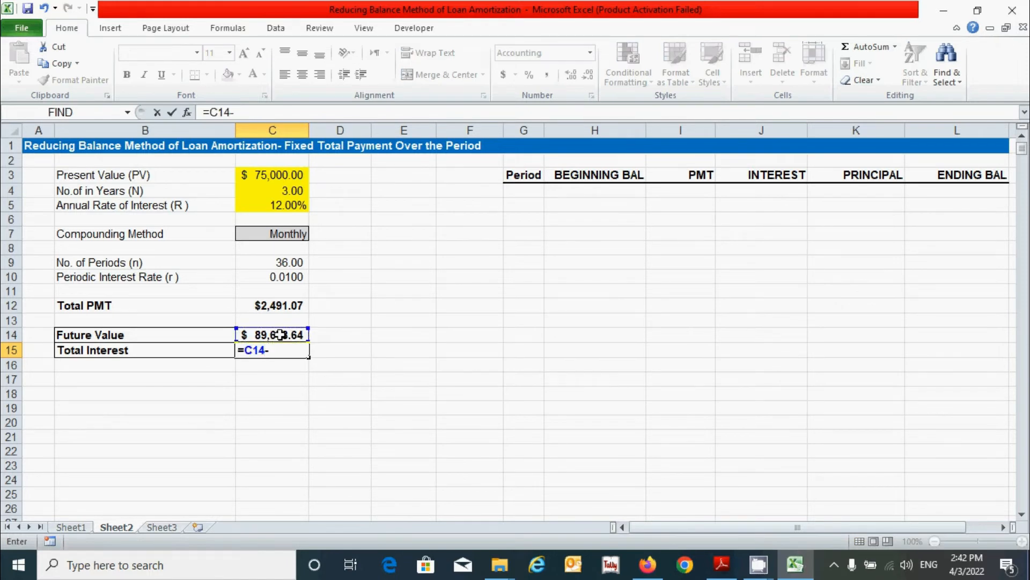
click(257, 176)
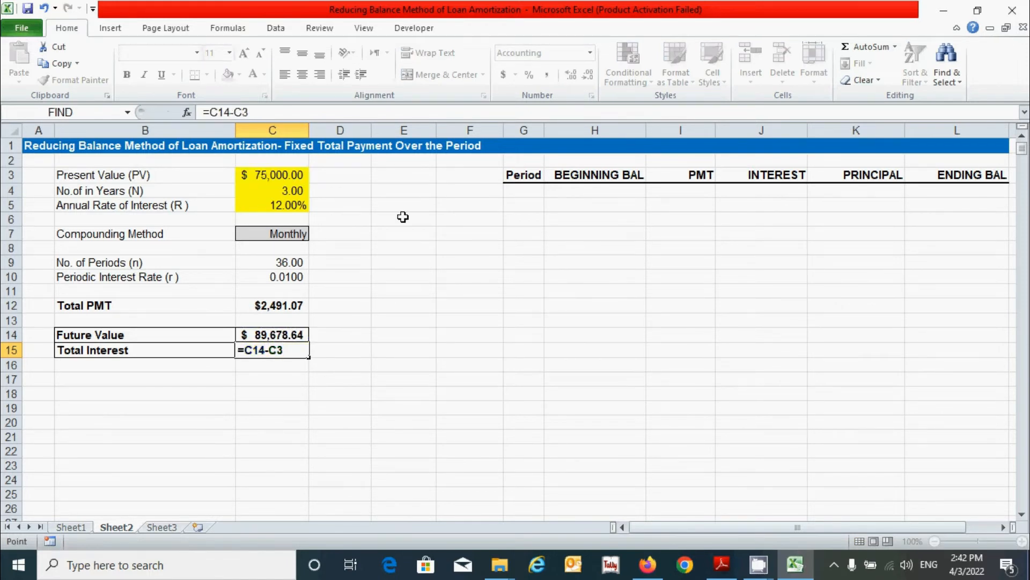
key(Return)
click(304, 400)
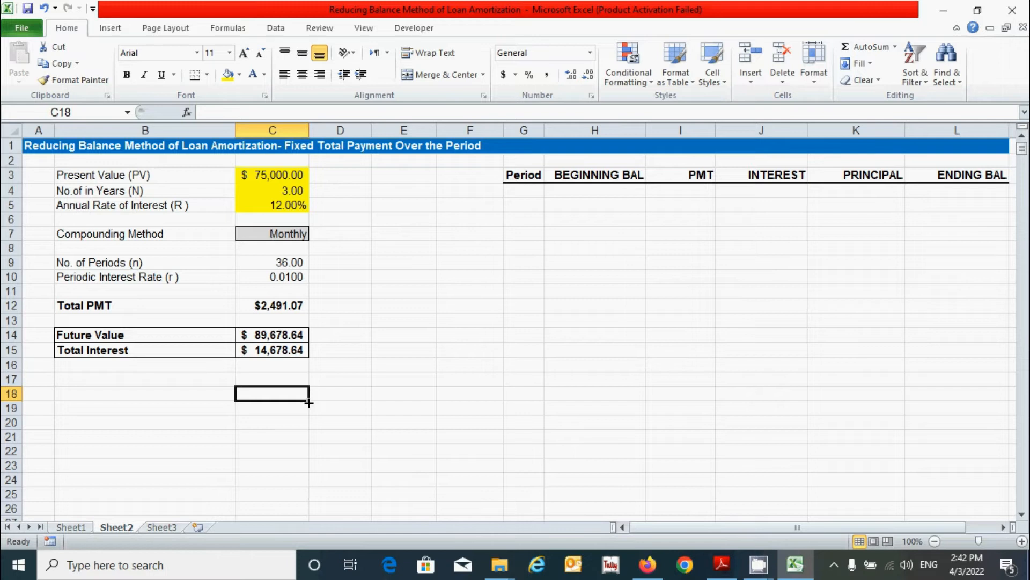
Step: Enter period 0 in G4 and =$C$3 in L4 for a $75,000.00 opening balance
click(524, 189)
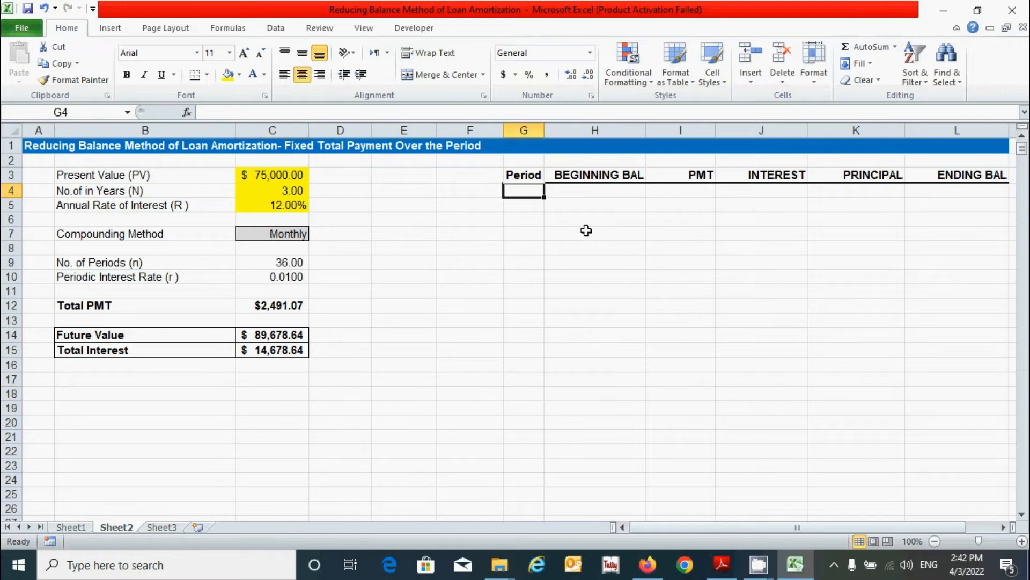
text(0)
key(Tab)
click(962, 194)
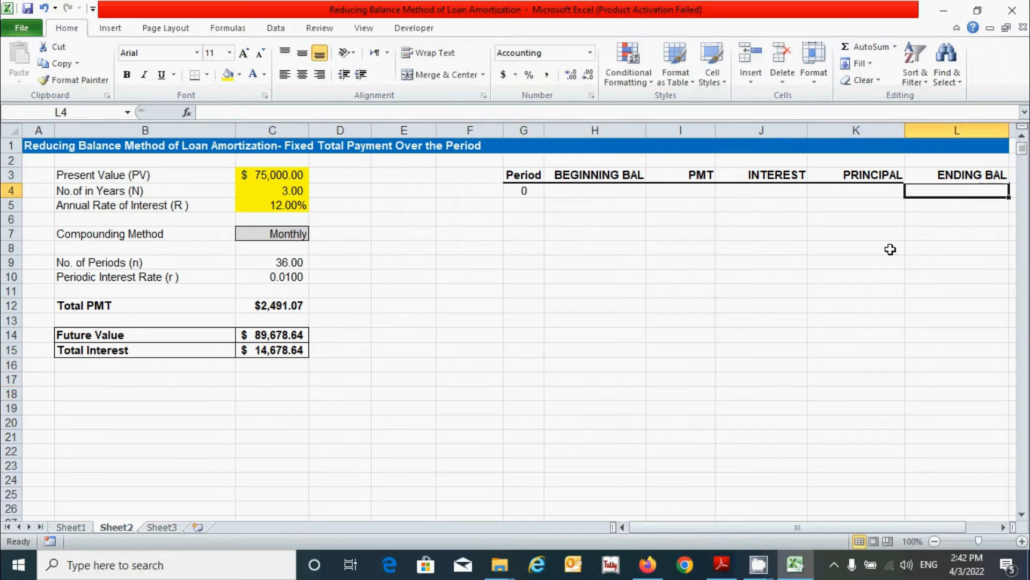
text(=)
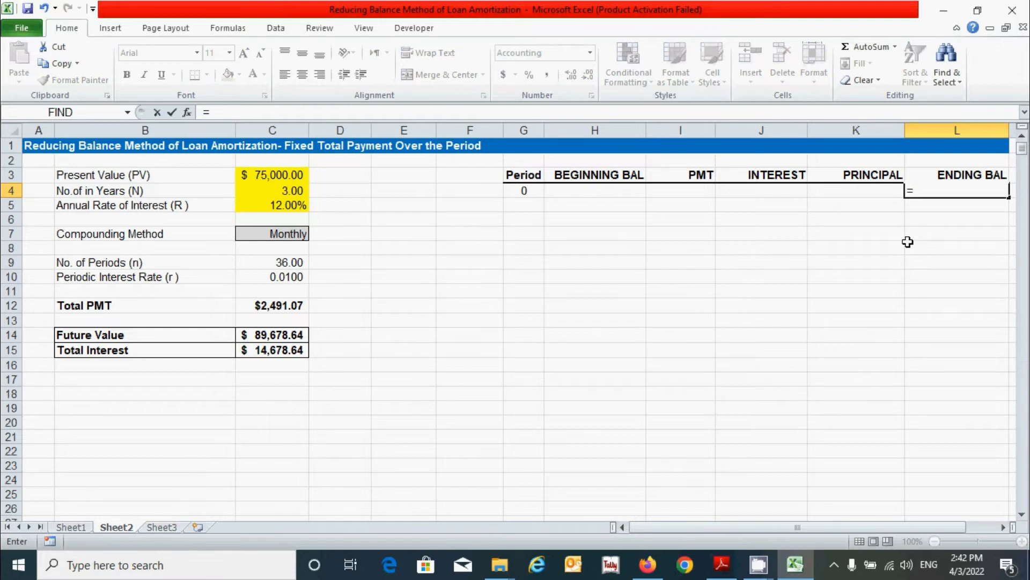
click(275, 176)
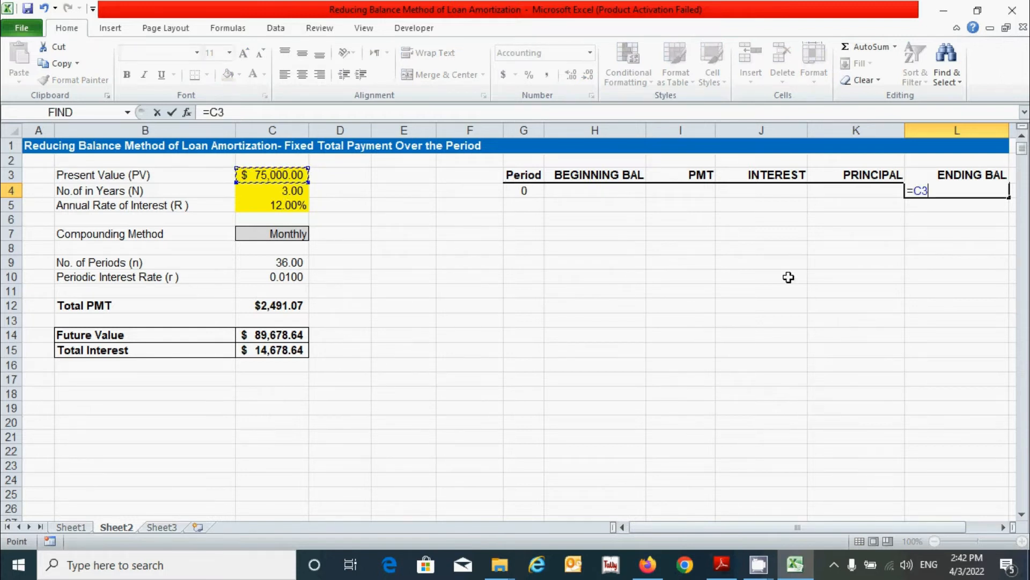
key(F4)
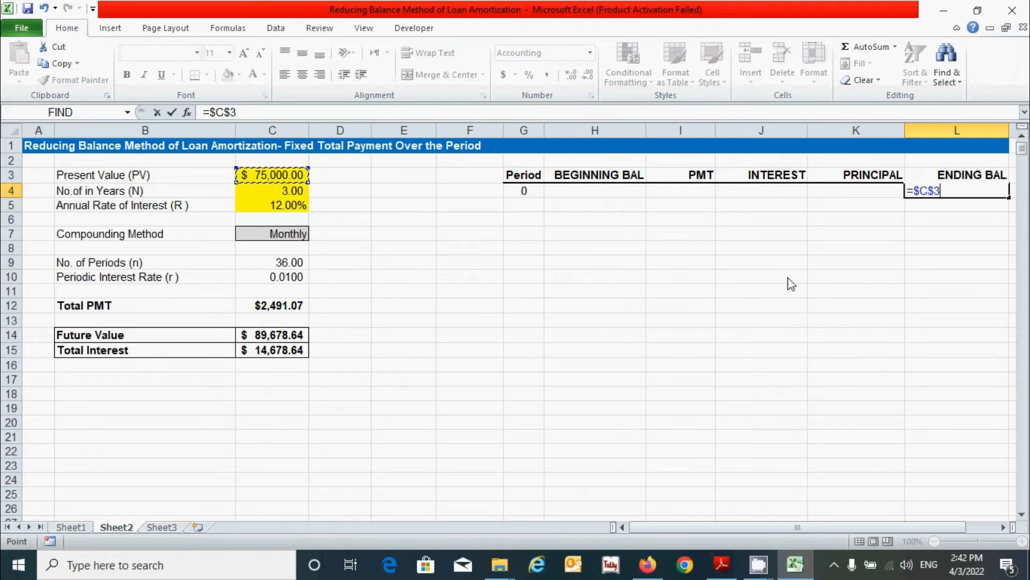
key(Return)
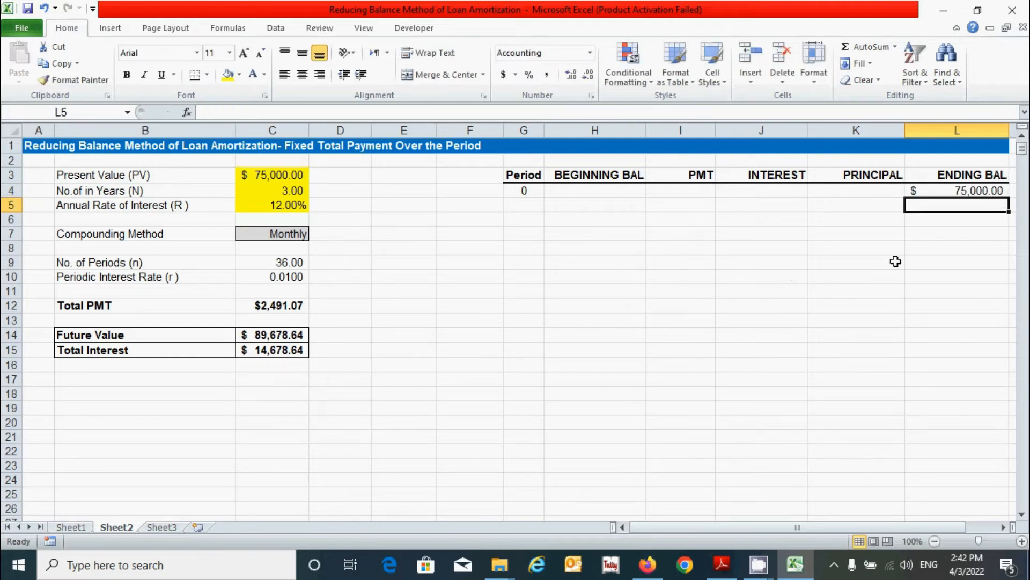
click(523, 205)
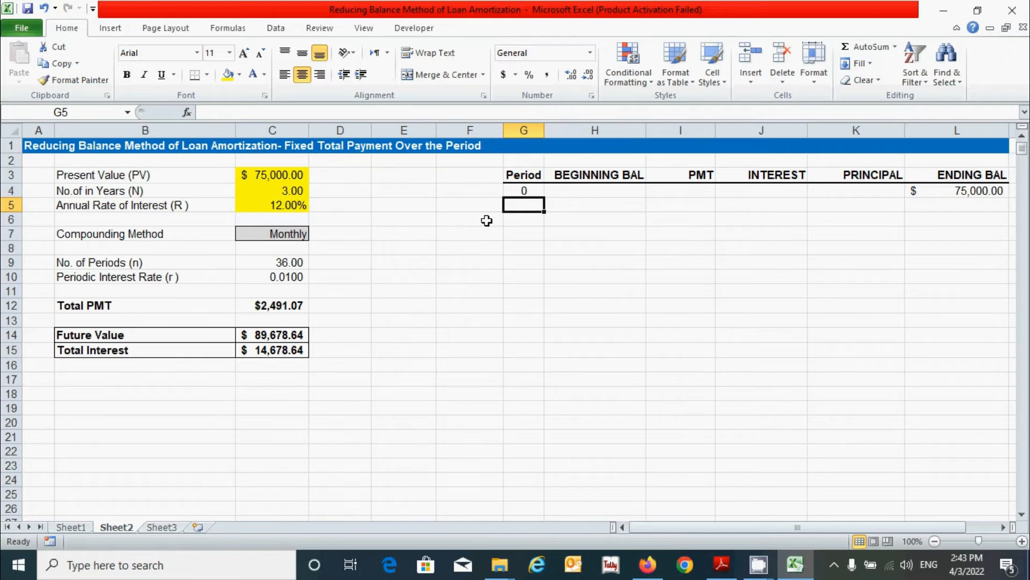
Step: Type 1 in G5 and fill G4:G5 down to row 1099, numbering periods 0–1095
text(1)
key(Return)
scroll(575, 204, right, 1)
drag(493, 191, 497, 206)
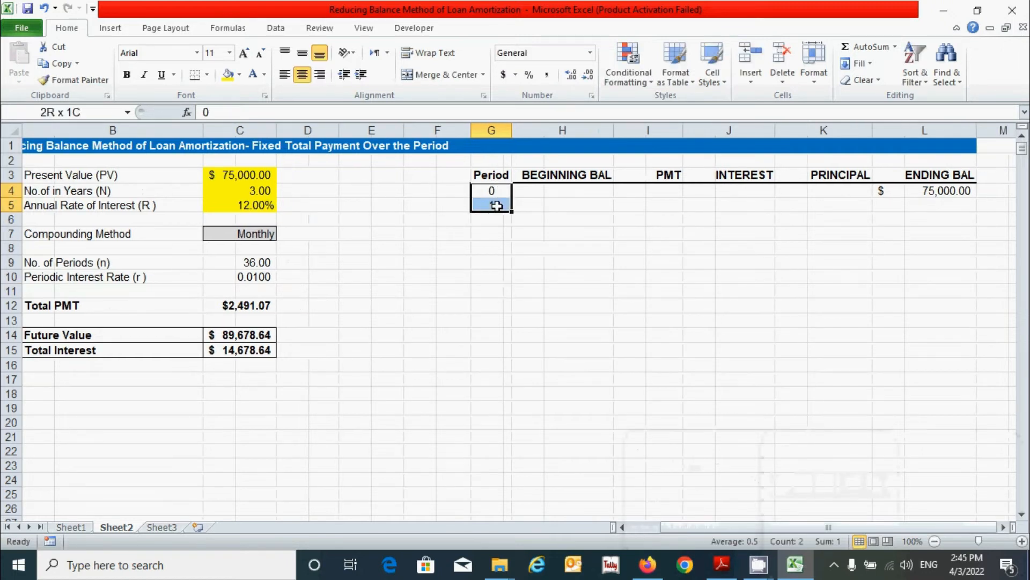
drag(512, 213, 513, 213)
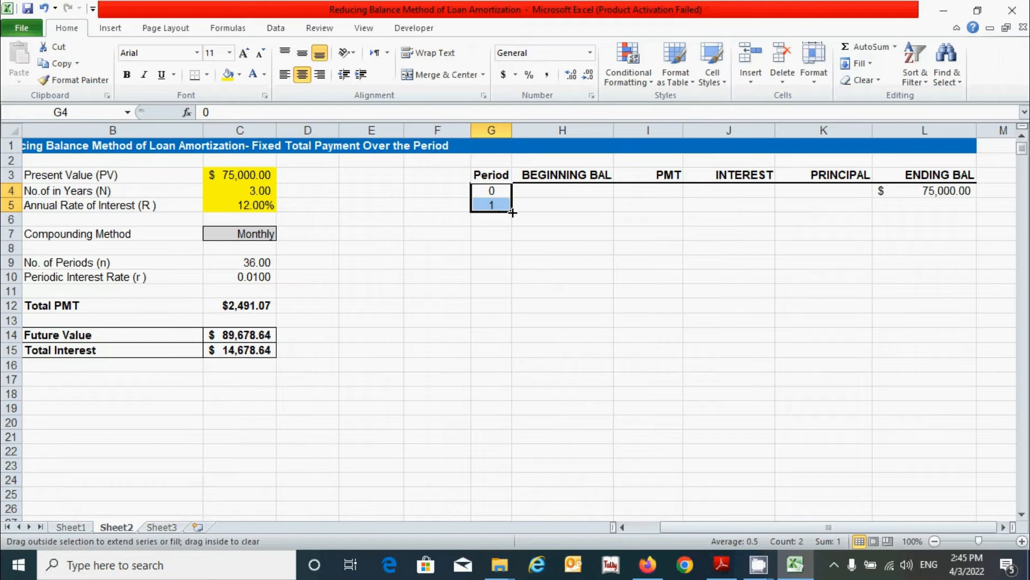
drag(512, 213, 512, 424)
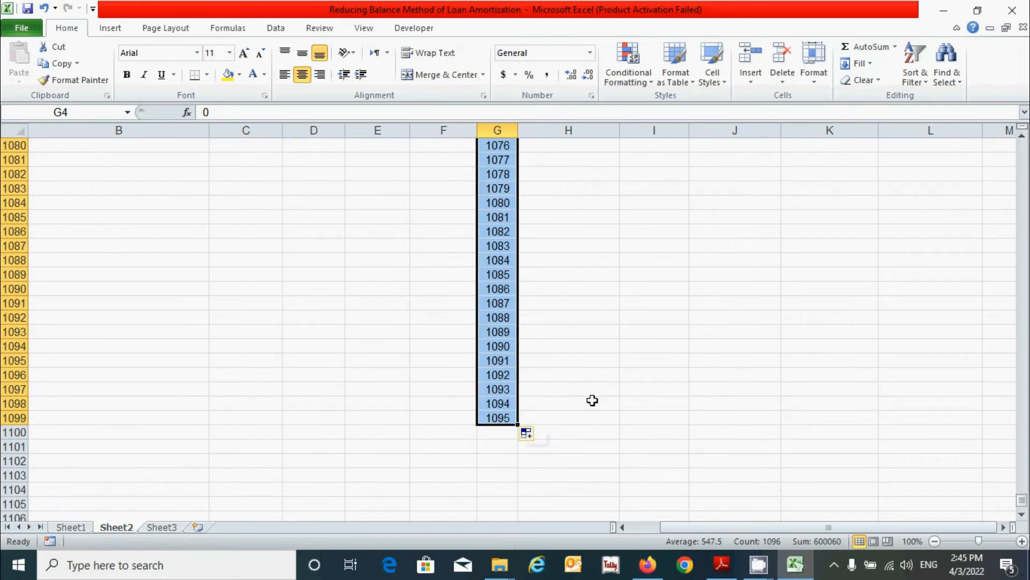
scroll(592, 400, up, 13)
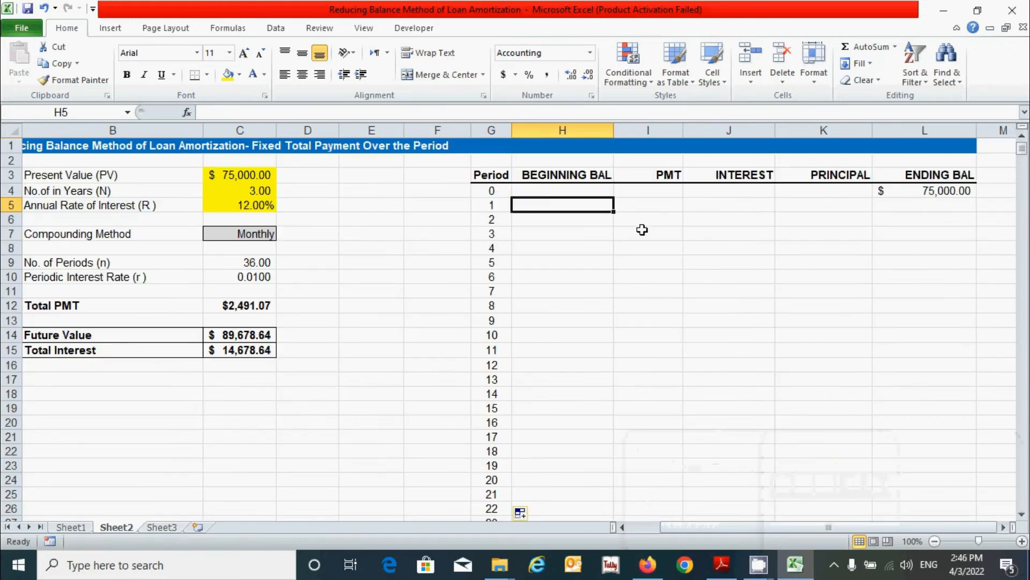
Step: Enter =L4 in H5 and fill it down column H, showing $75,000.00 for period 1
drag(782, 529, 731, 531)
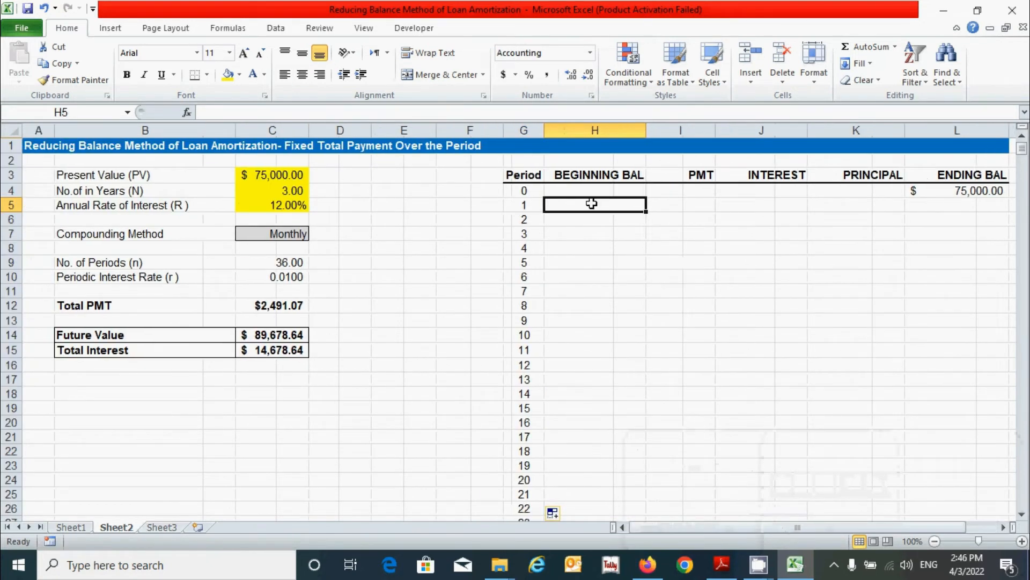
text(=)
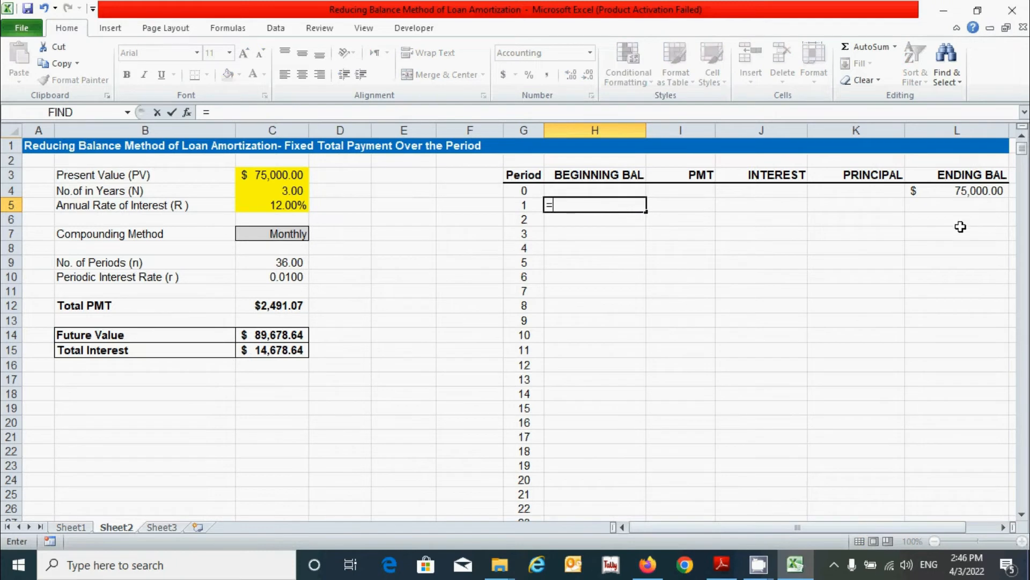
click(932, 193)
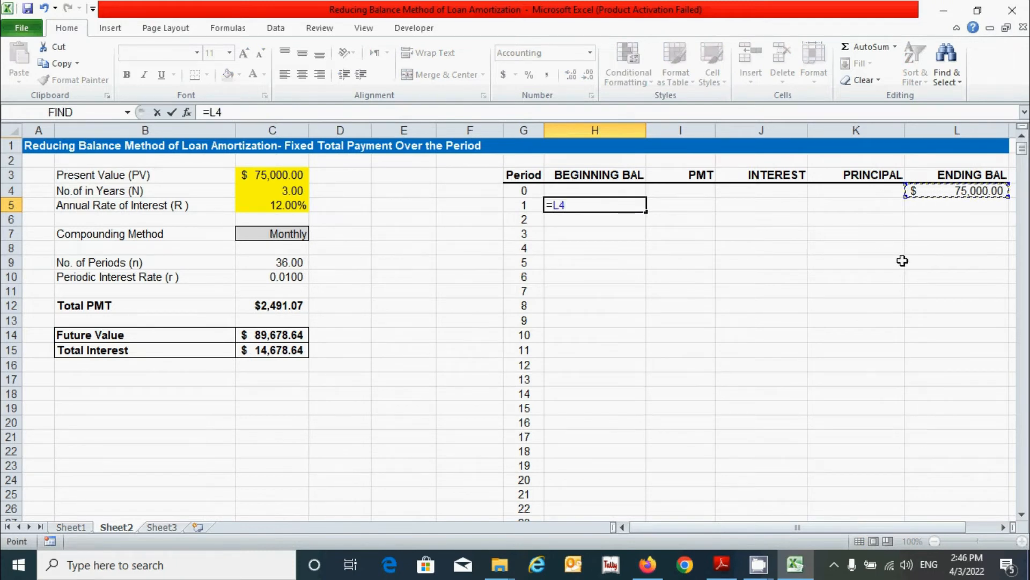
key(ctrl+Return)
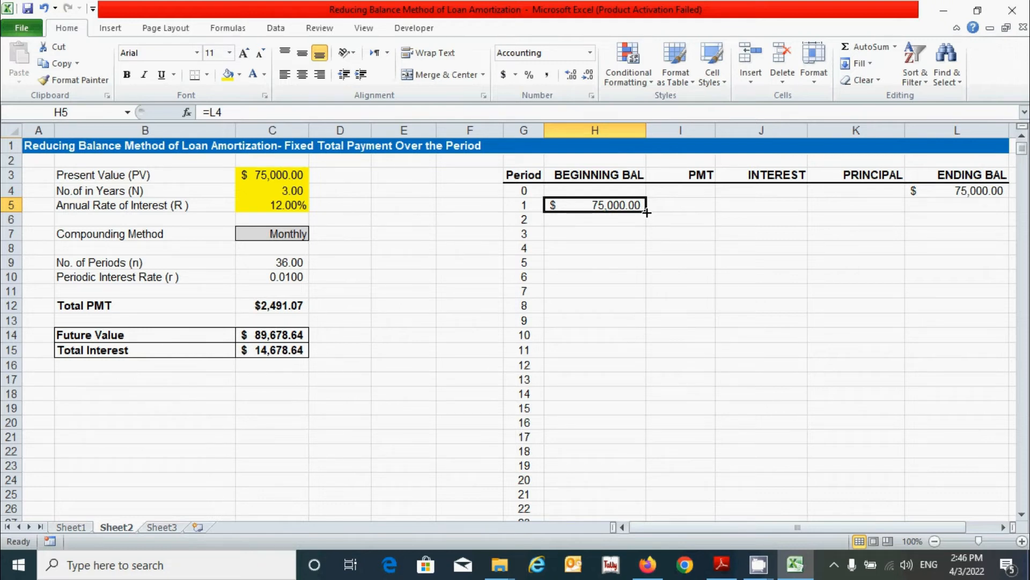
double_click(646, 213)
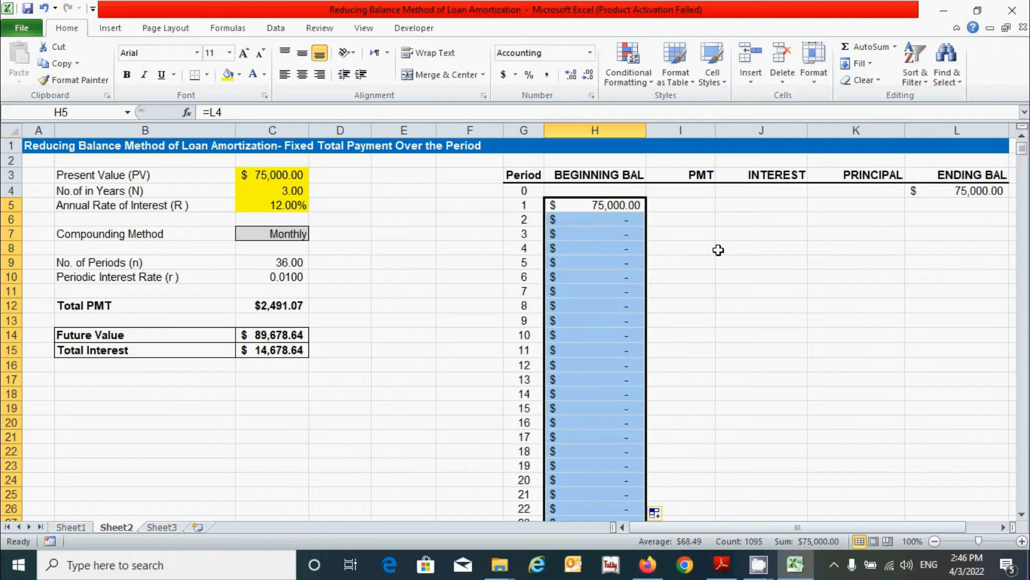
click(696, 205)
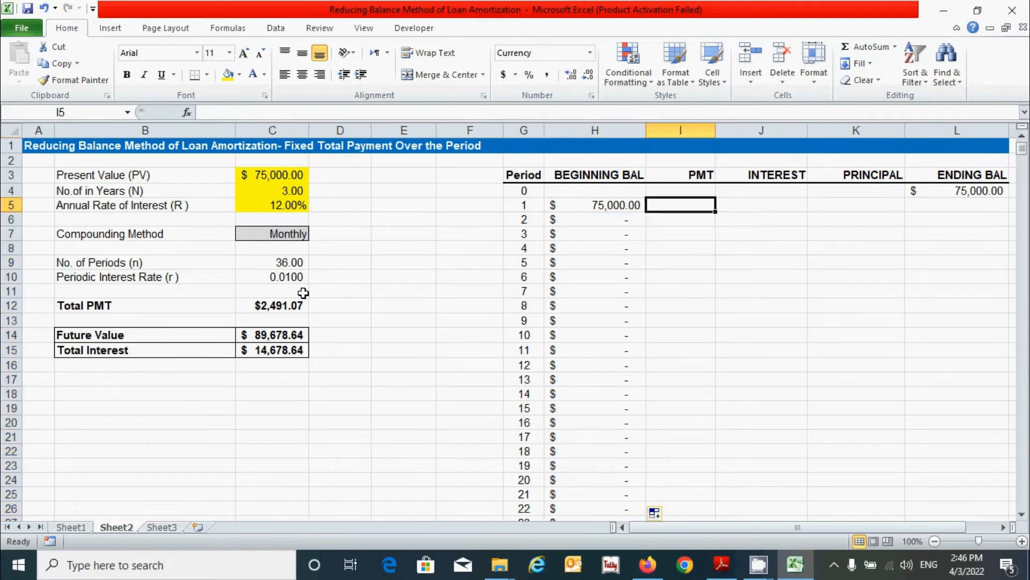
Step: Put =$C$12 ($2,491.07) in I5 and fill it down every PMT row
text(=)
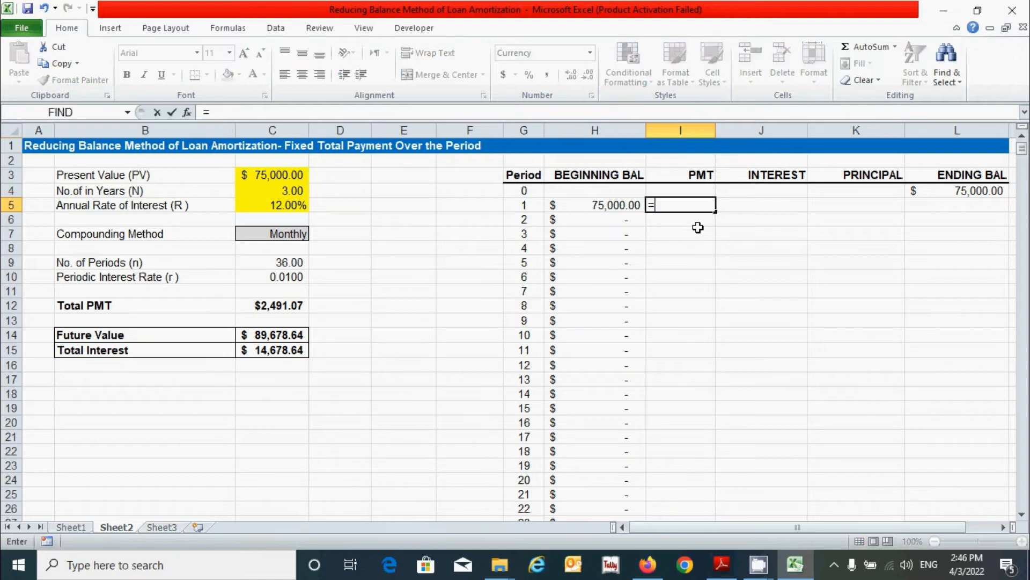
click(285, 306)
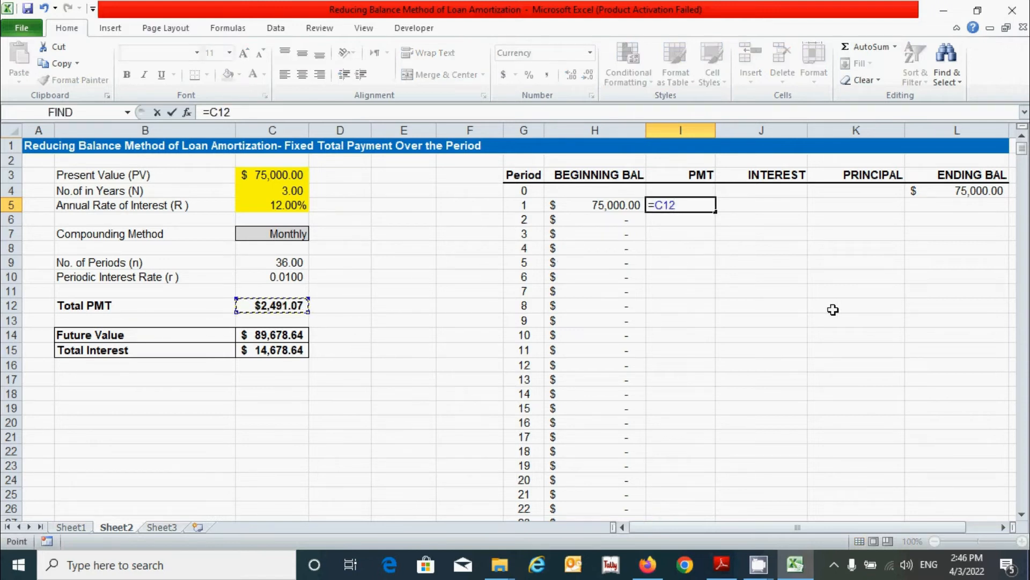
key(F4)
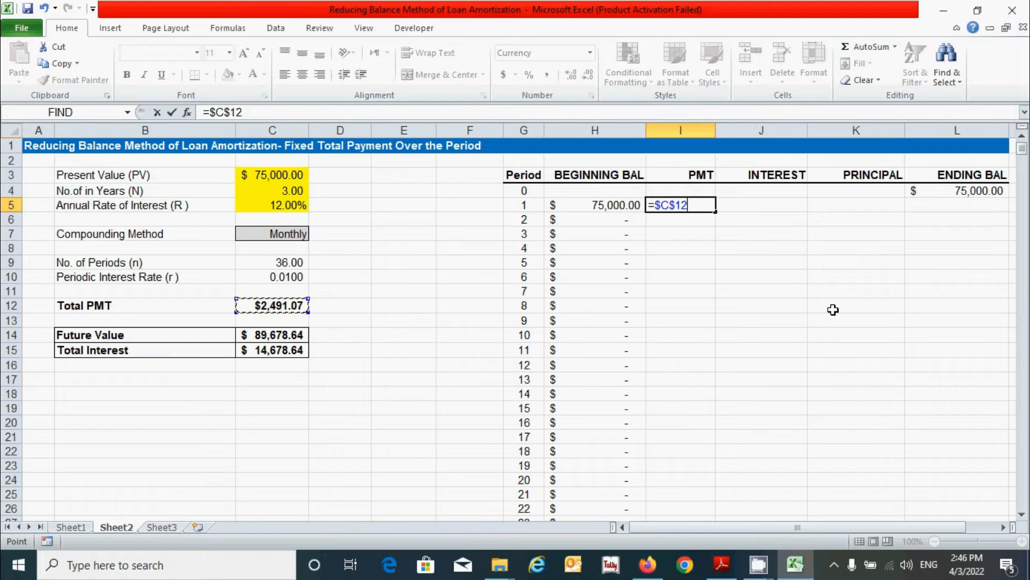
key(Return)
click(695, 204)
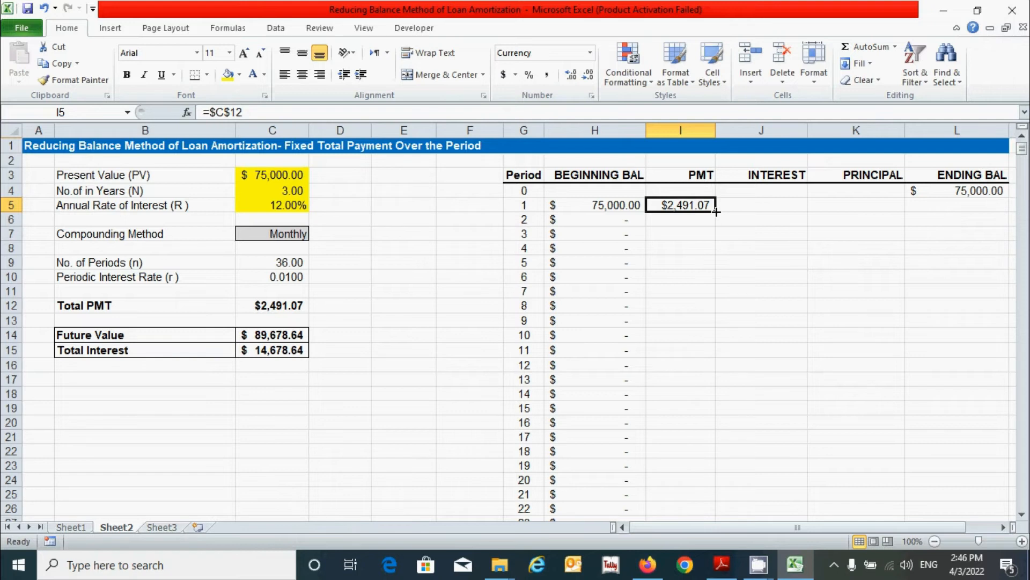
double_click(716, 211)
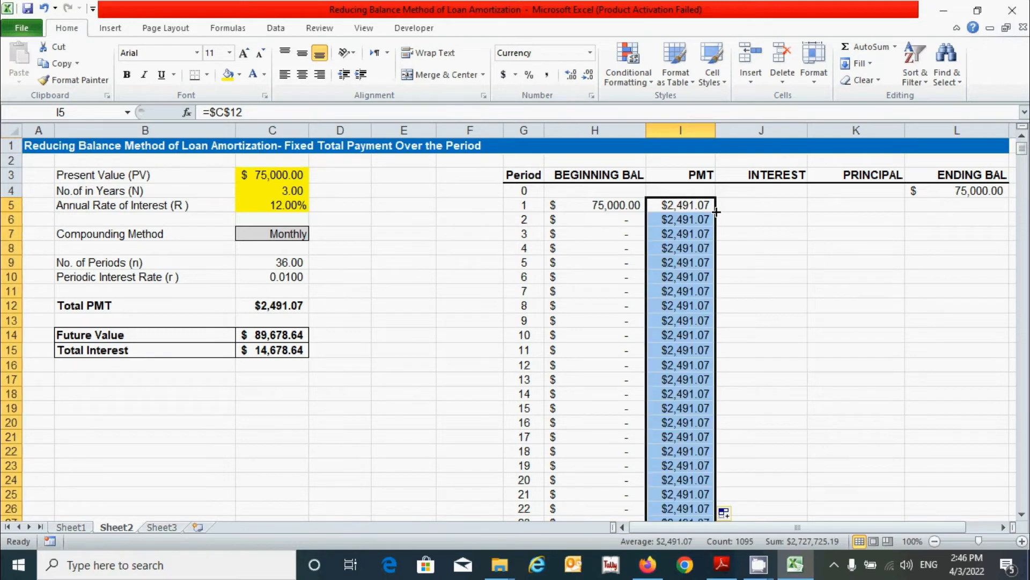
scroll(770, 254, down, 7)
scroll(769, 254, up, 7)
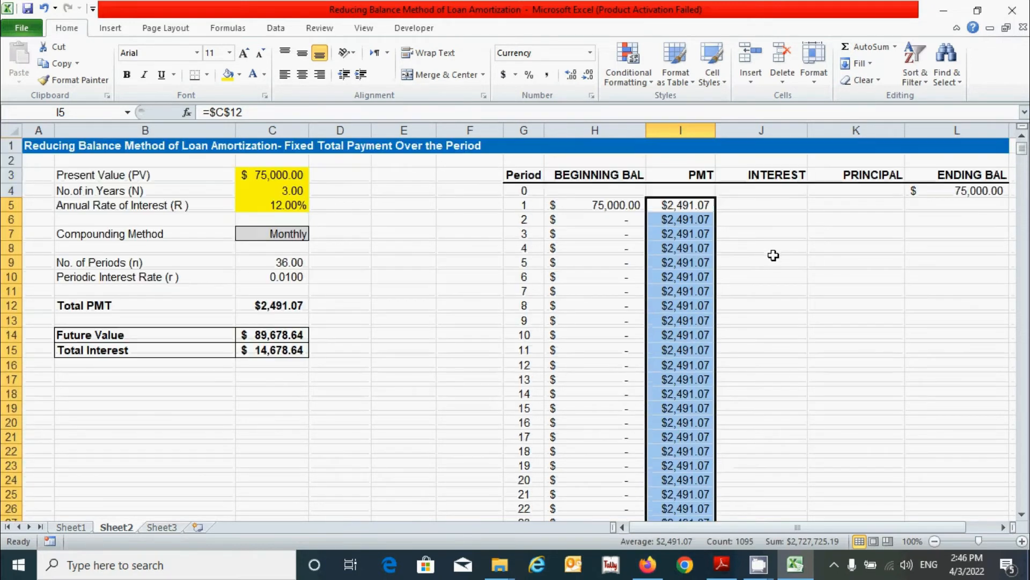
click(760, 205)
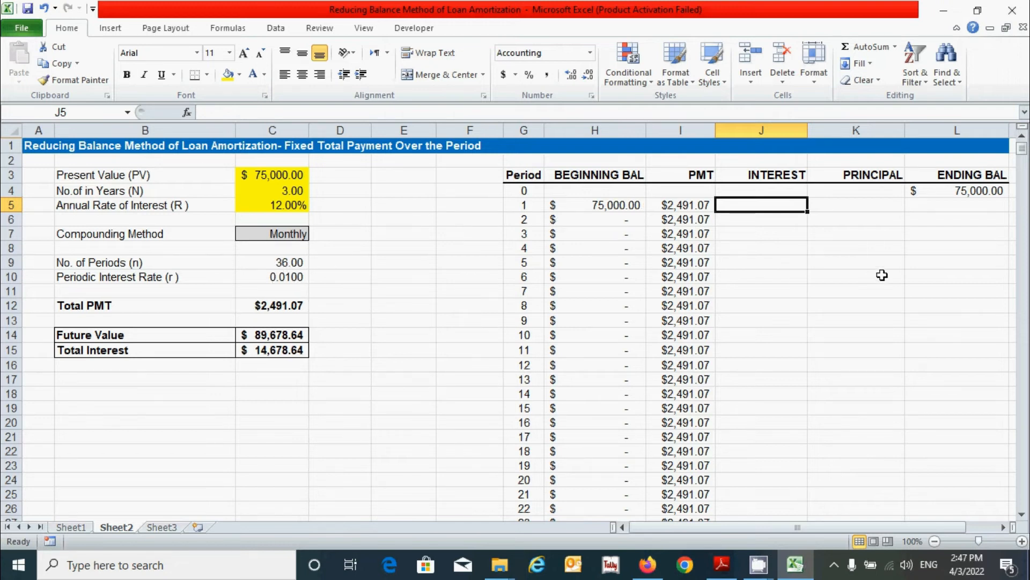
Step: Enter =H5*$C$10 in J5, giving $750.00, and fill it down the INTEREST column
text(=)
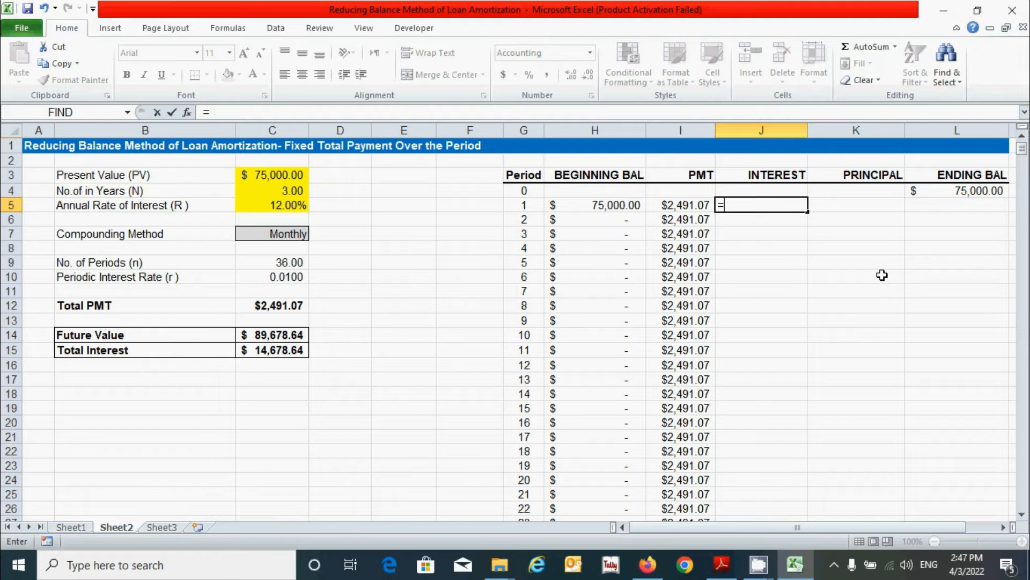
click(611, 206)
text(*)
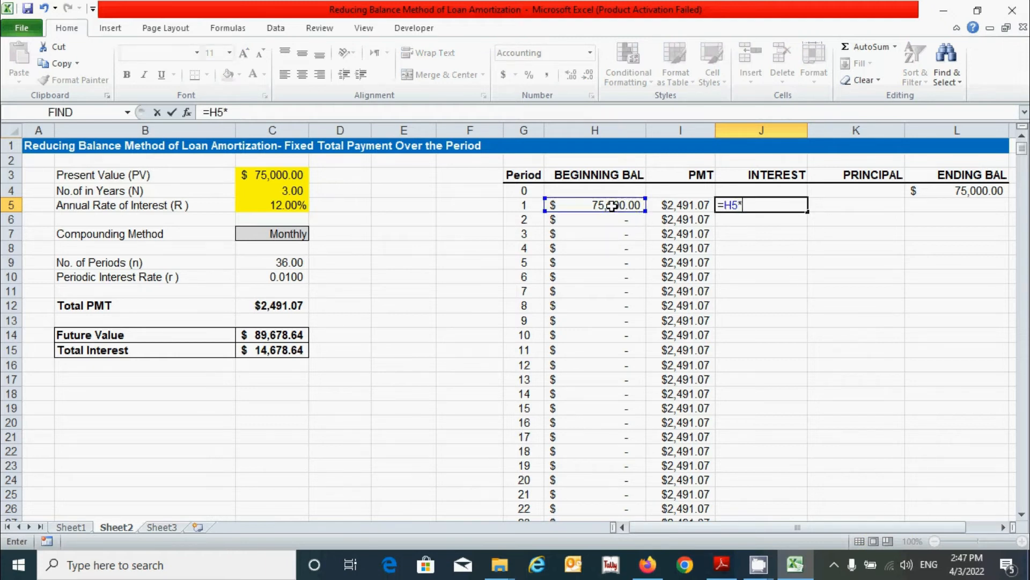
click(277, 277)
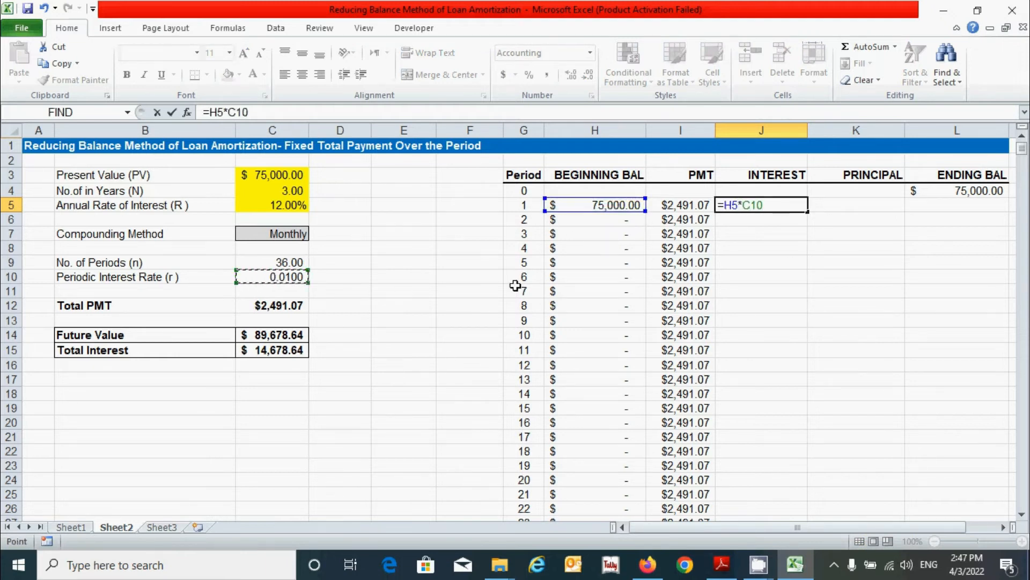
key(F4)
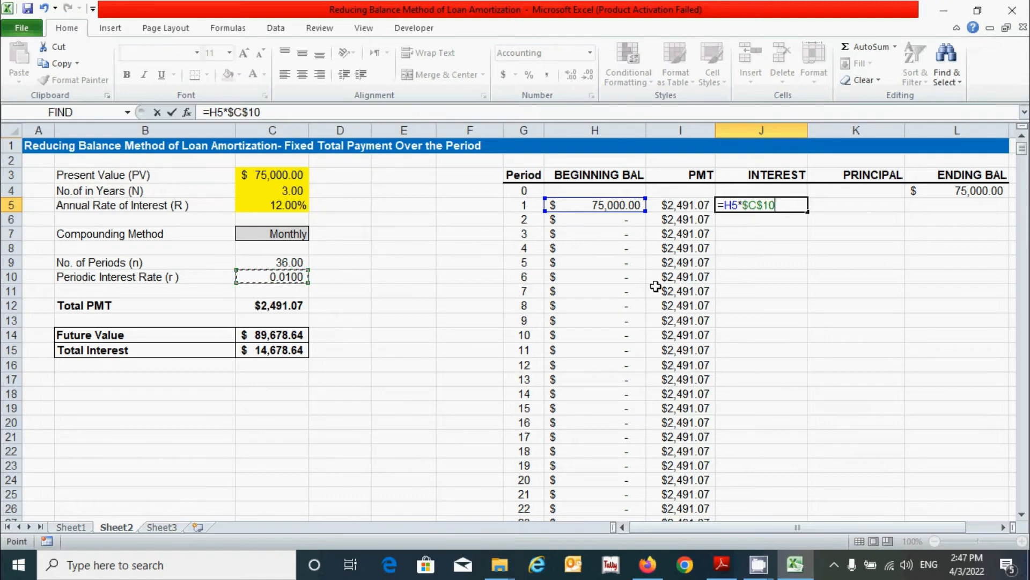
key(Return)
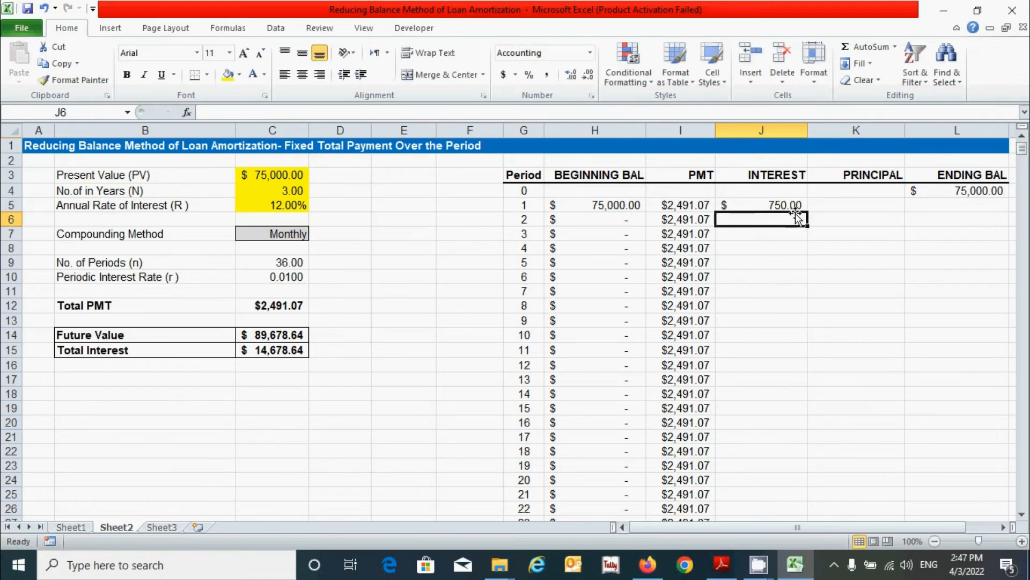
click(793, 205)
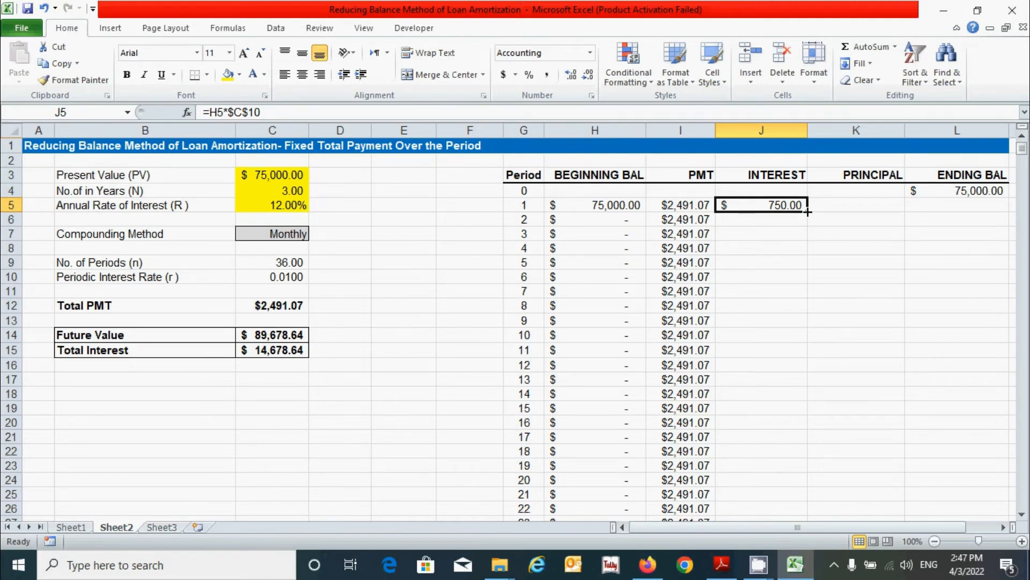
double_click(808, 212)
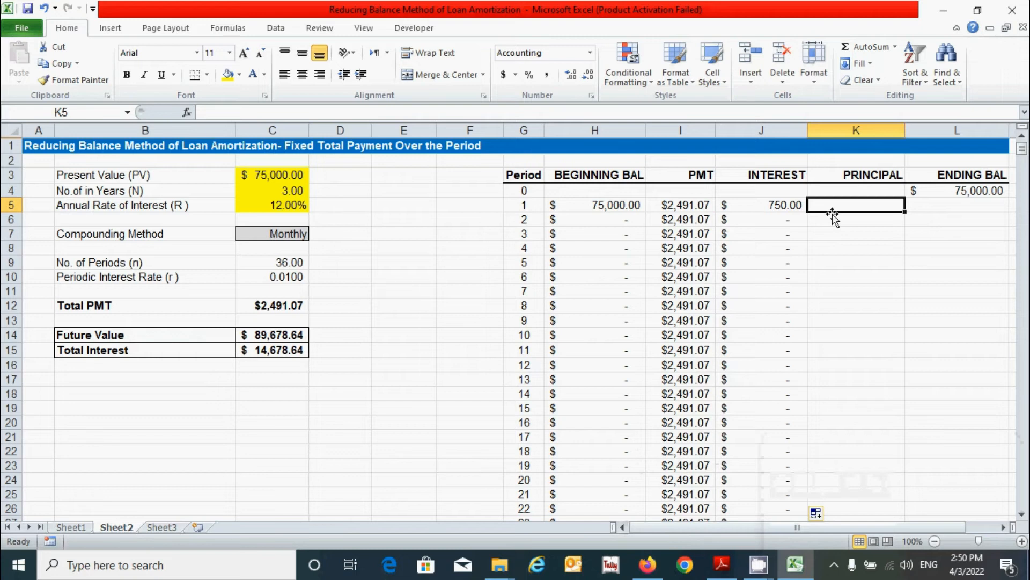
Step: Enter =I5-J5 in K5, giving $1,741.07, and fill it down the PRINCIPAL column
text(=)
click(689, 205)
text(-)
click(749, 201)
key(Return)
click(882, 207)
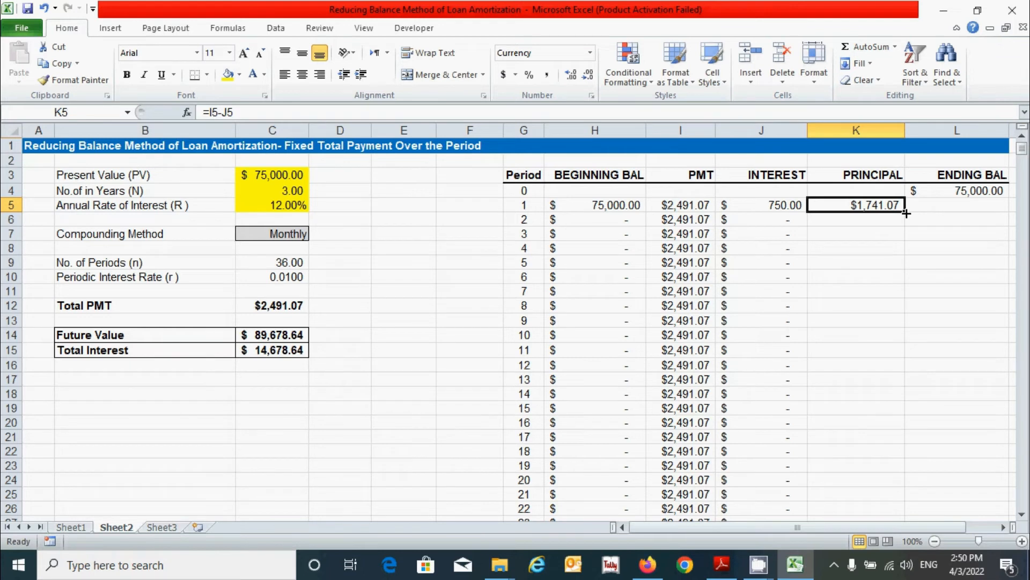
double_click(907, 213)
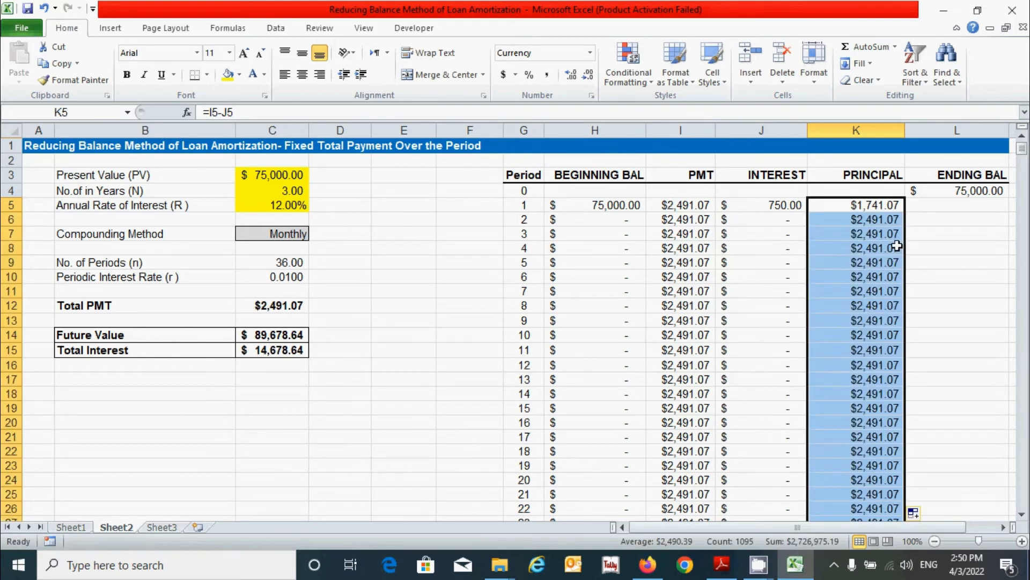
click(974, 210)
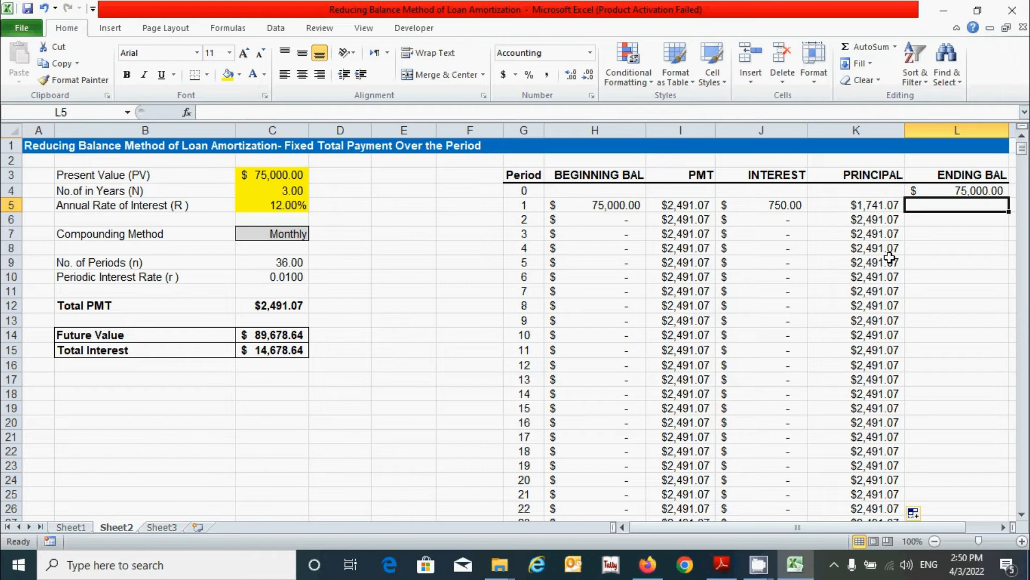
Step: Enter =H5-K5 in L5, giving $73,258.93, and fill it down the ENDING BAL column
text(=)
click(616, 209)
text(-)
click(836, 207)
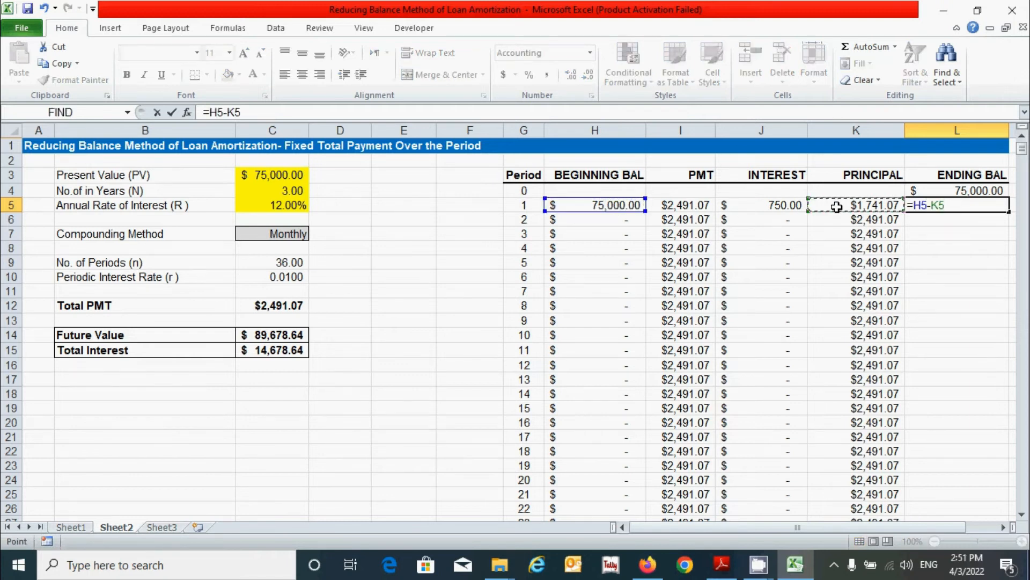
key(Return)
click(957, 204)
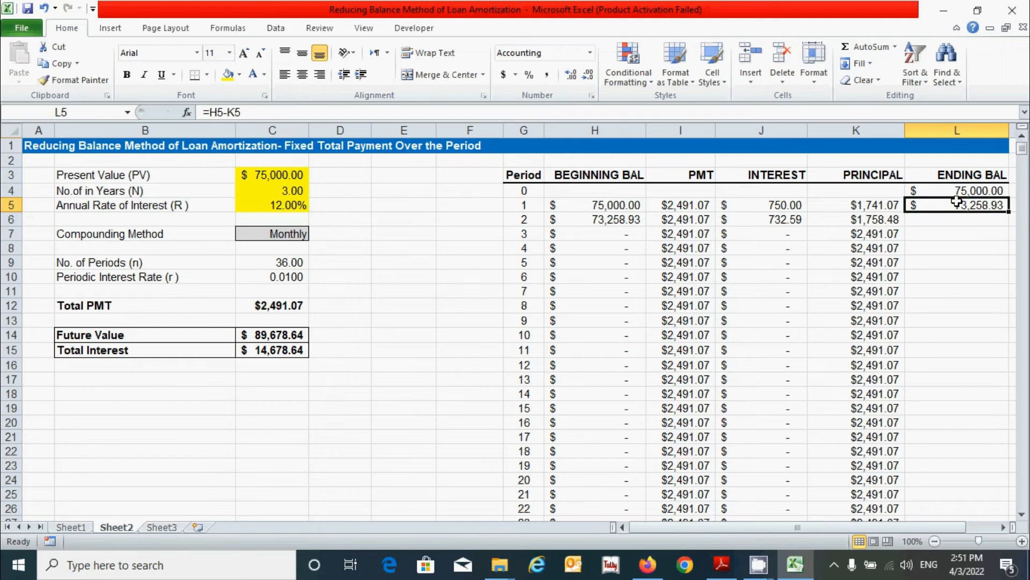
double_click(1008, 214)
Step: Check a copied ending balance and scroll the schedule to confirm it reaches 0.00 at period 36
click(955, 261)
drag(1023, 148, 1024, 164)
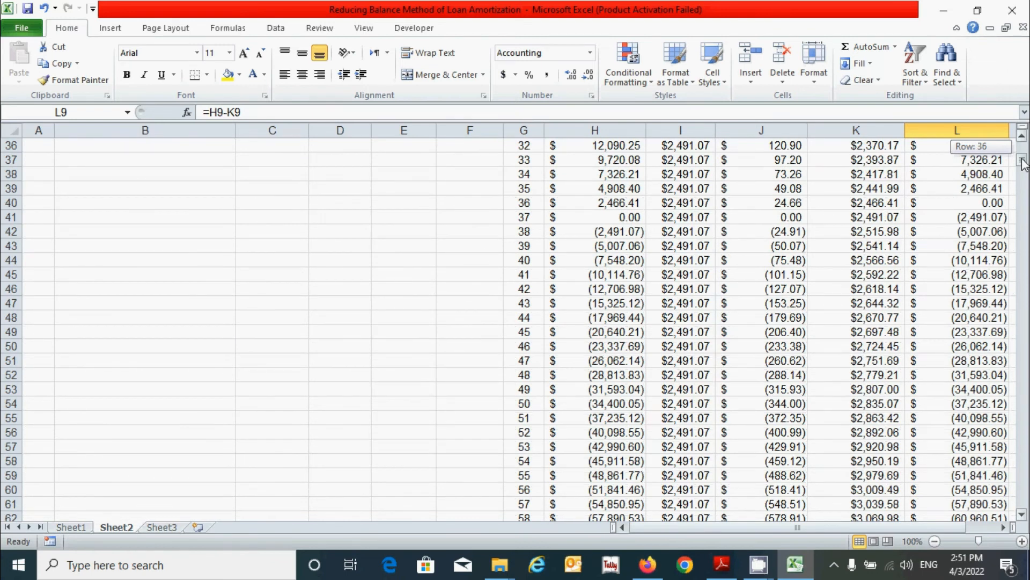
drag(1024, 163, 1024, 505)
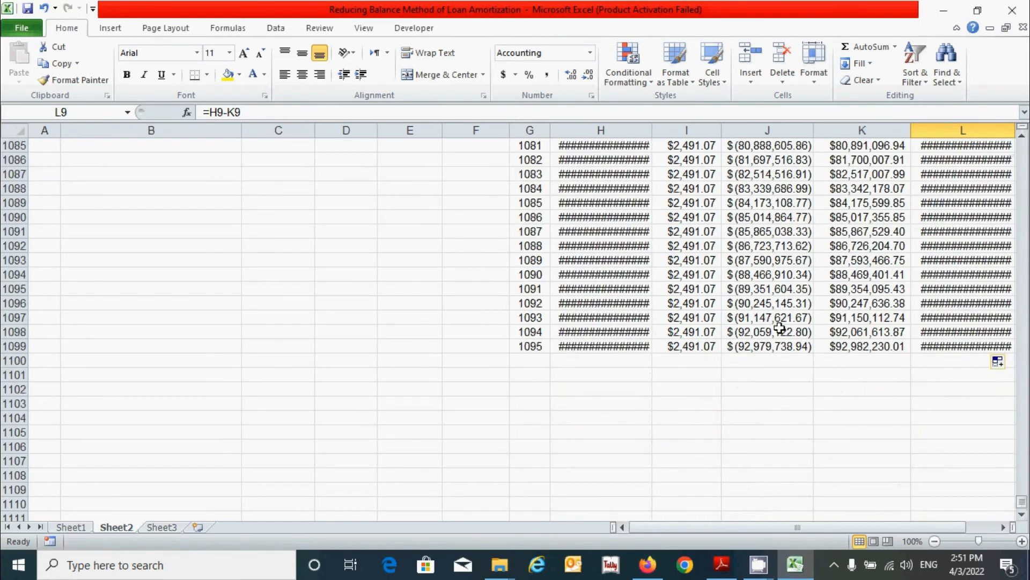
drag(1022, 505, 1023, 136)
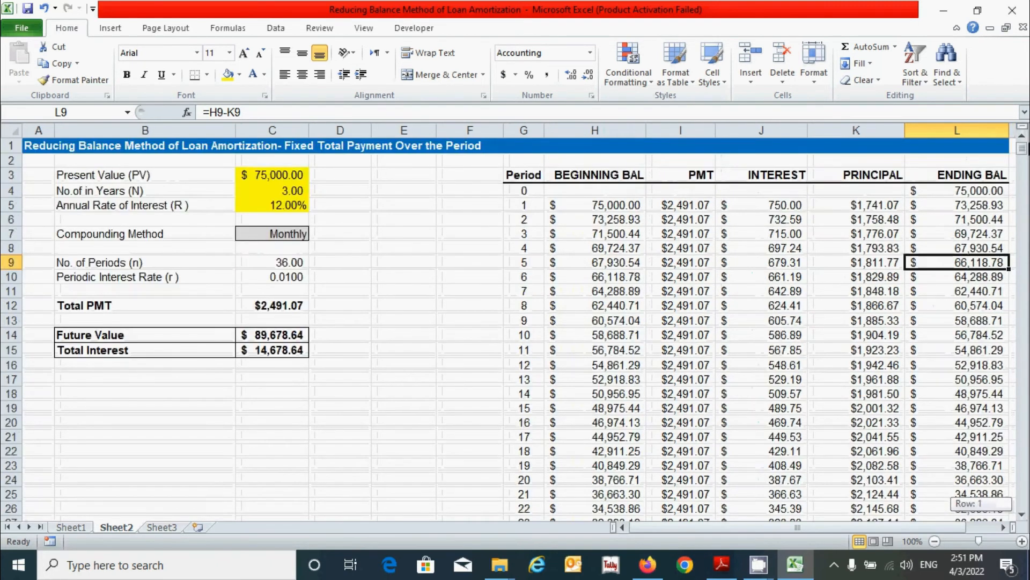
Step: Select G5:L1099, covering schedule periods 1 through 1095
click(862, 332)
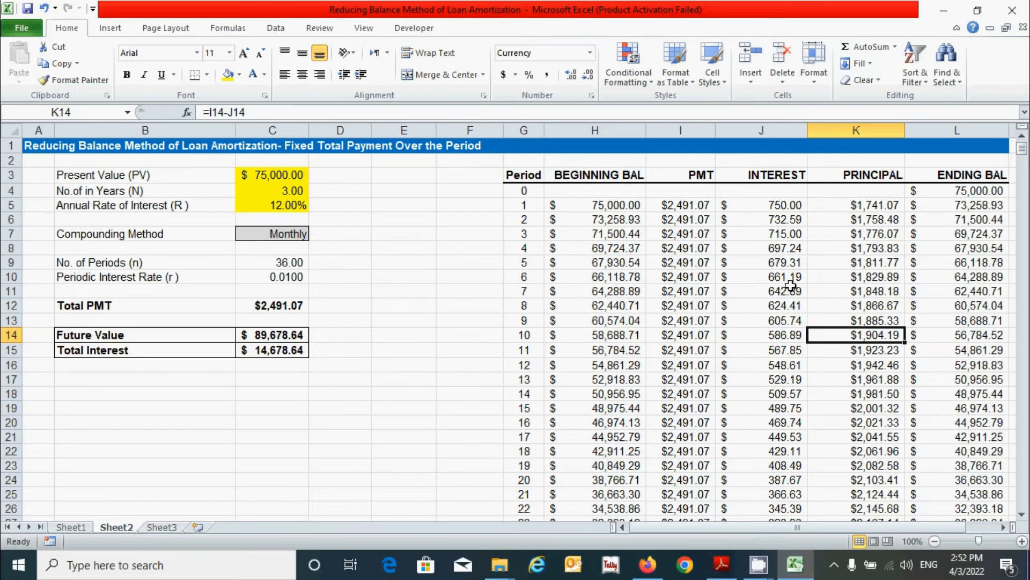
scroll(790, 284, down, 14)
scroll(710, 379, up, 14)
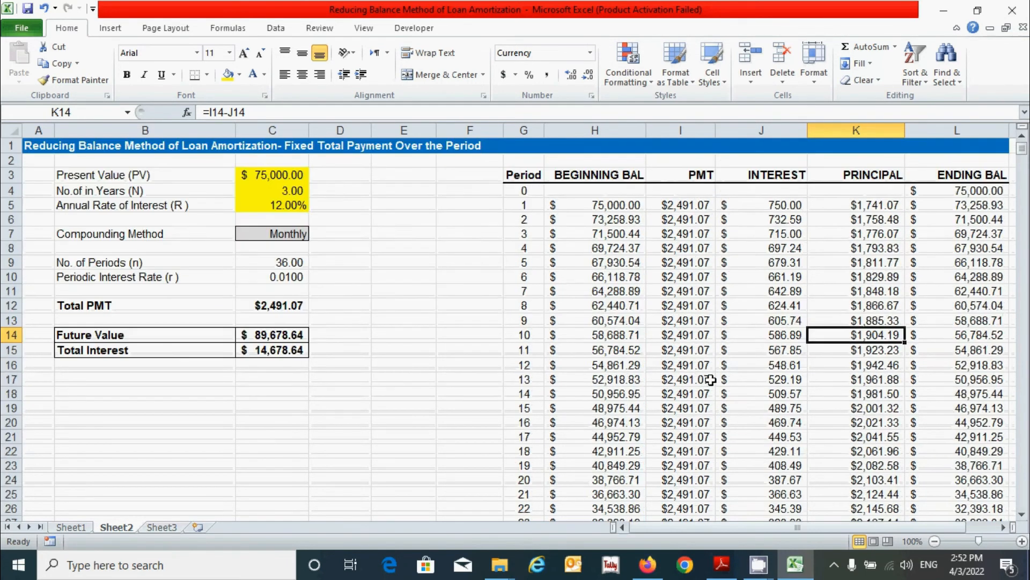
drag(524, 204, 768, 202)
drag(808, 528, 701, 531)
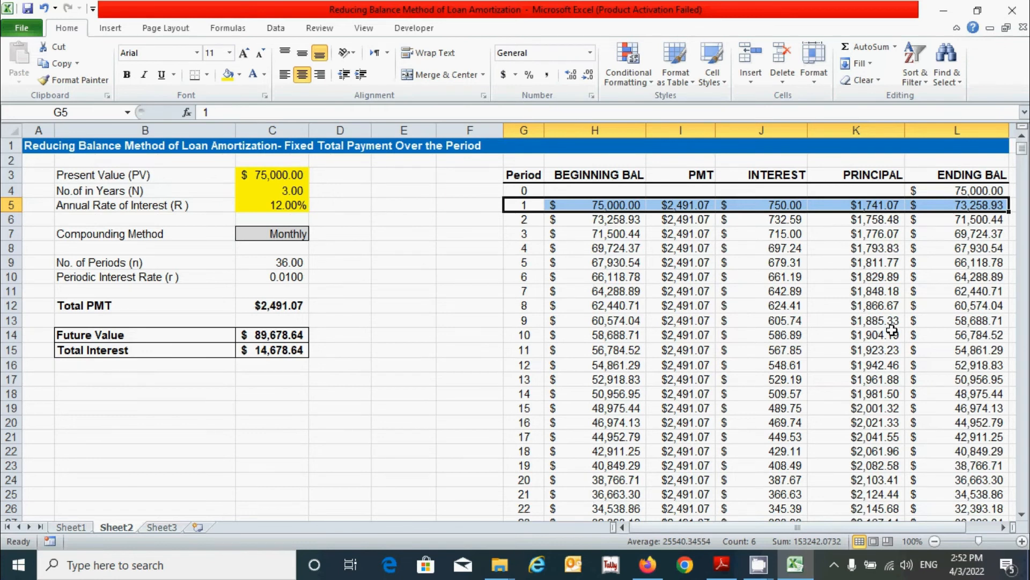
key(ctrl+shift+Down)
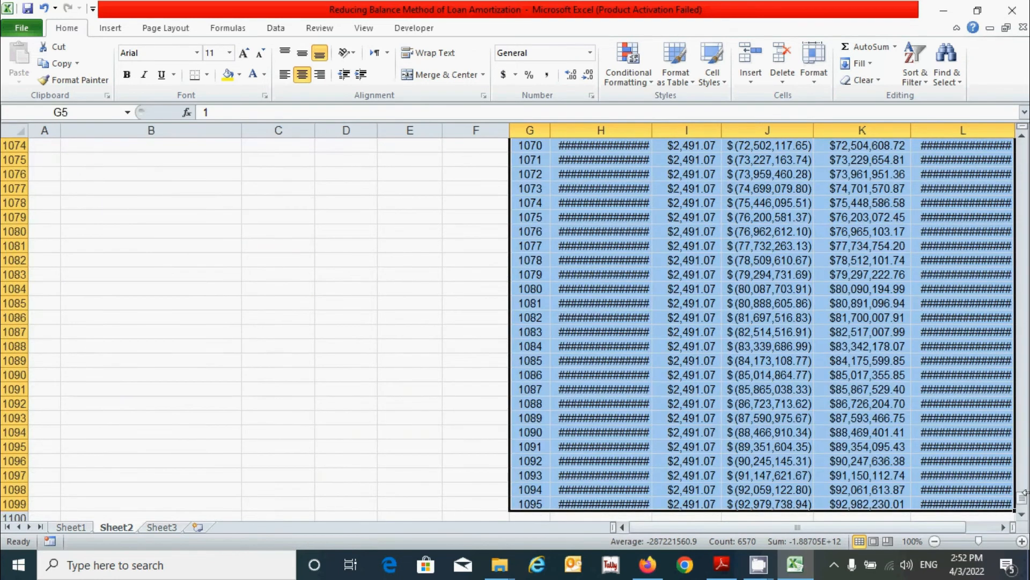
drag(1022, 498, 1024, 145)
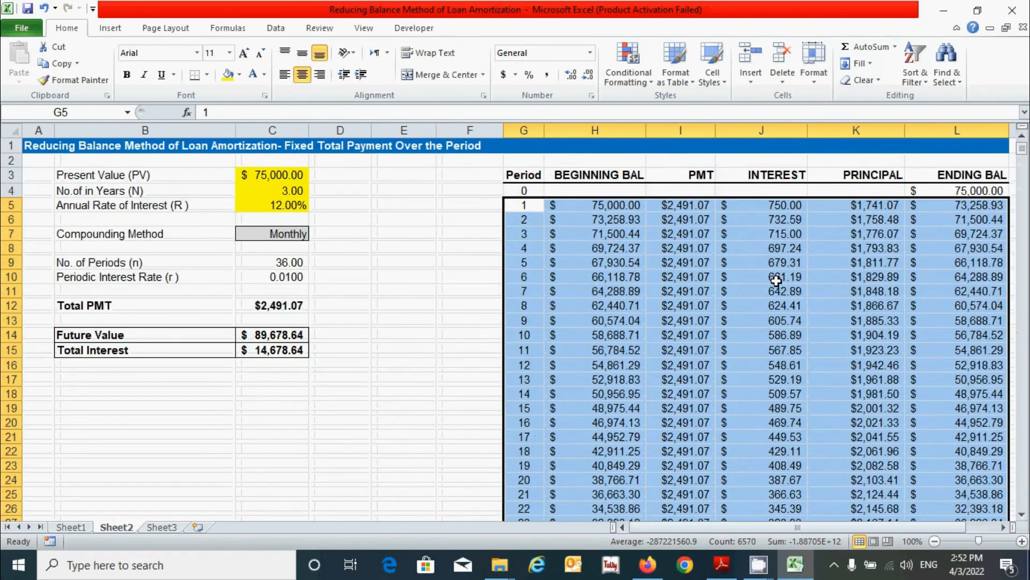
Step: Create a new formula-based conditional formatting rule using =$G5>$C$9 for the selected schedule
click(650, 82)
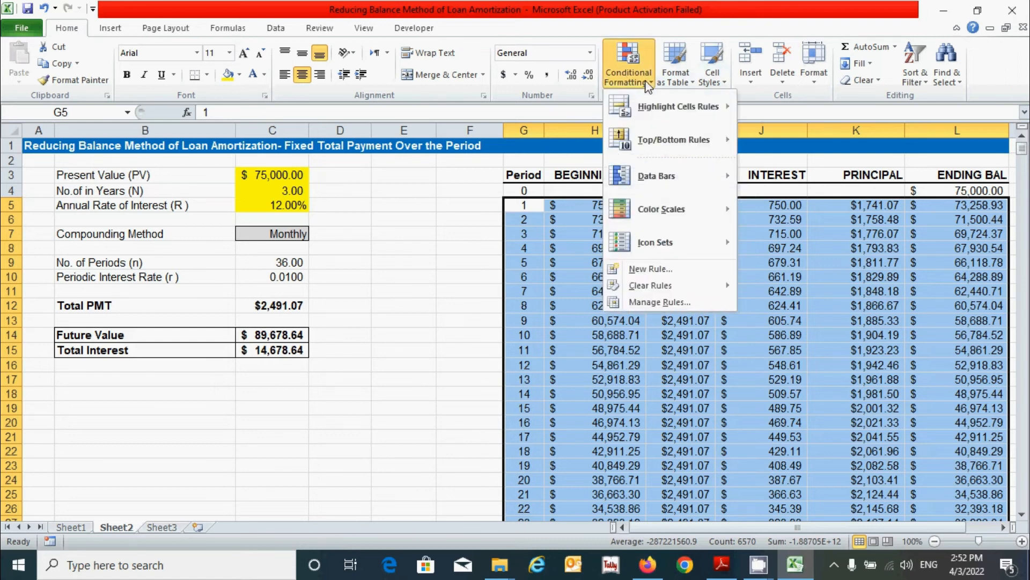
click(671, 274)
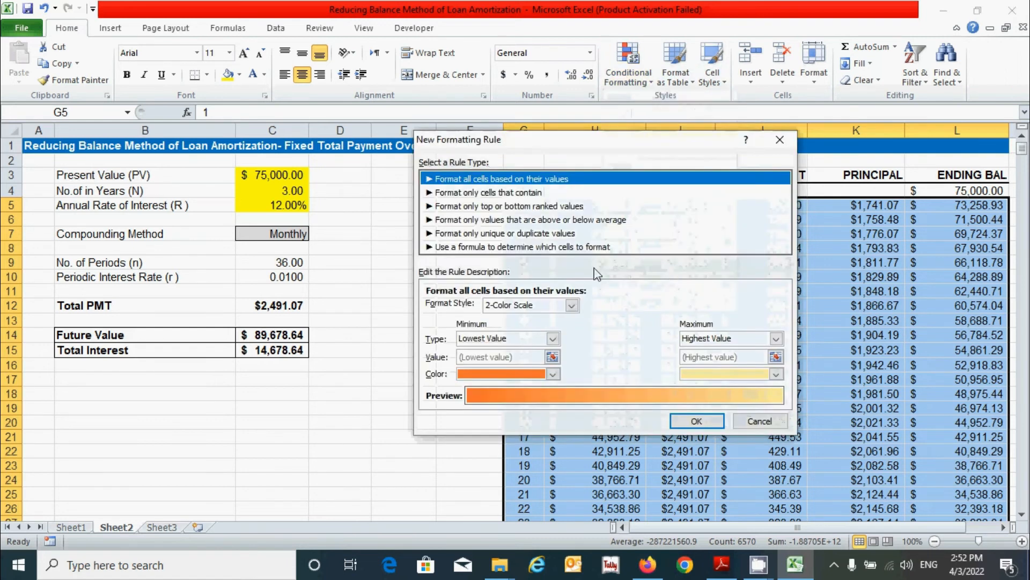
click(496, 247)
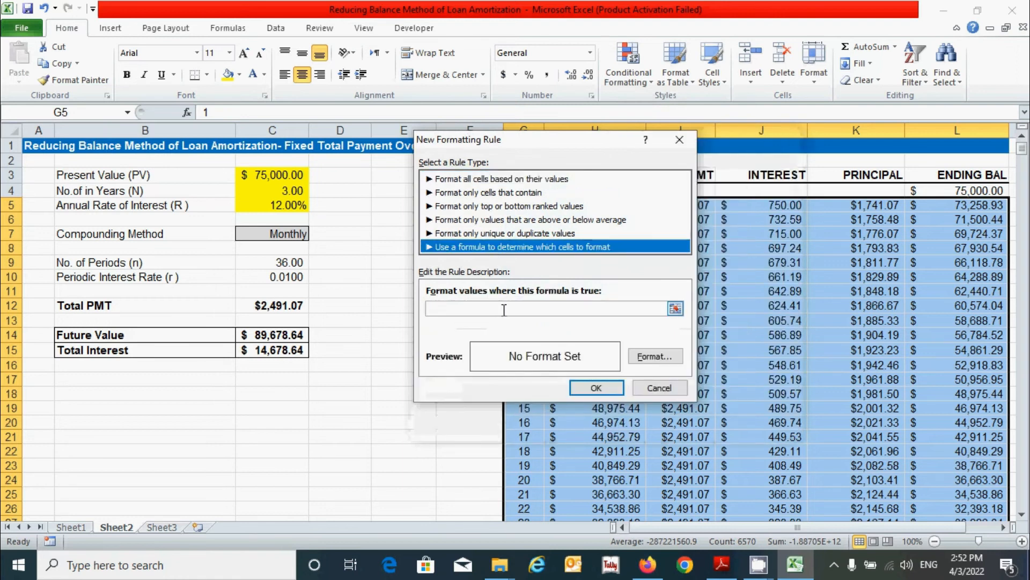
click(484, 309)
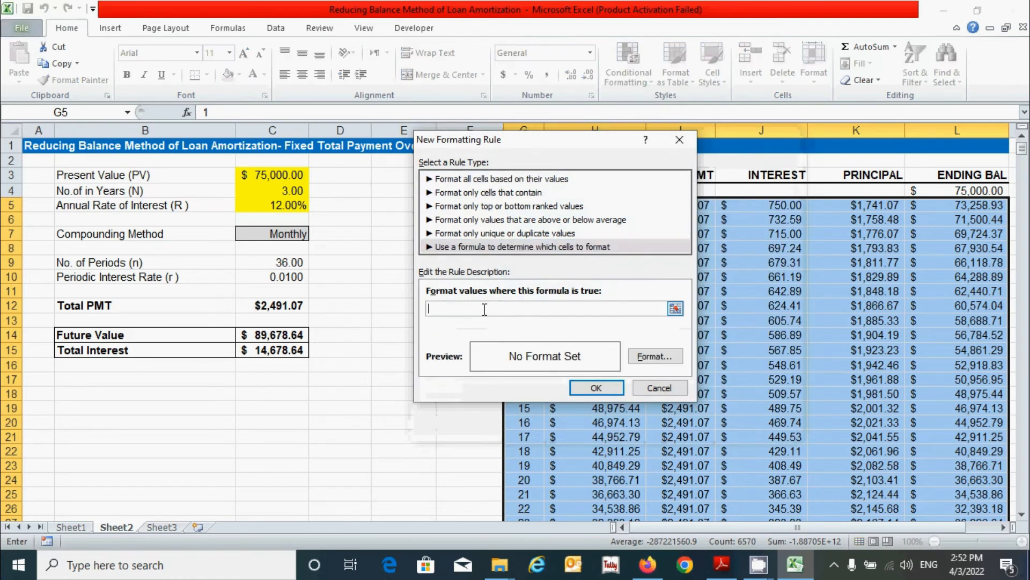
text(=$)
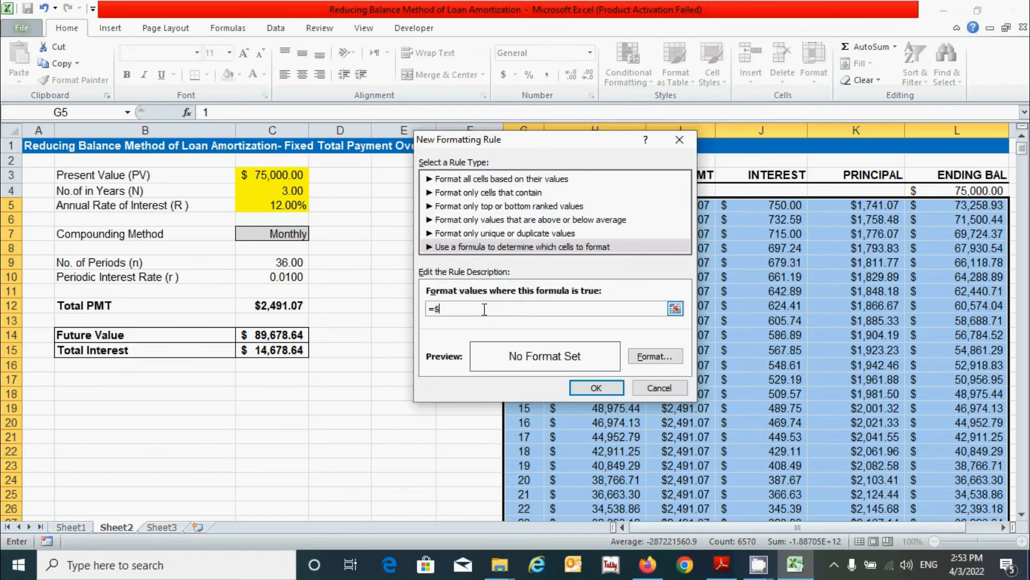
text(G)
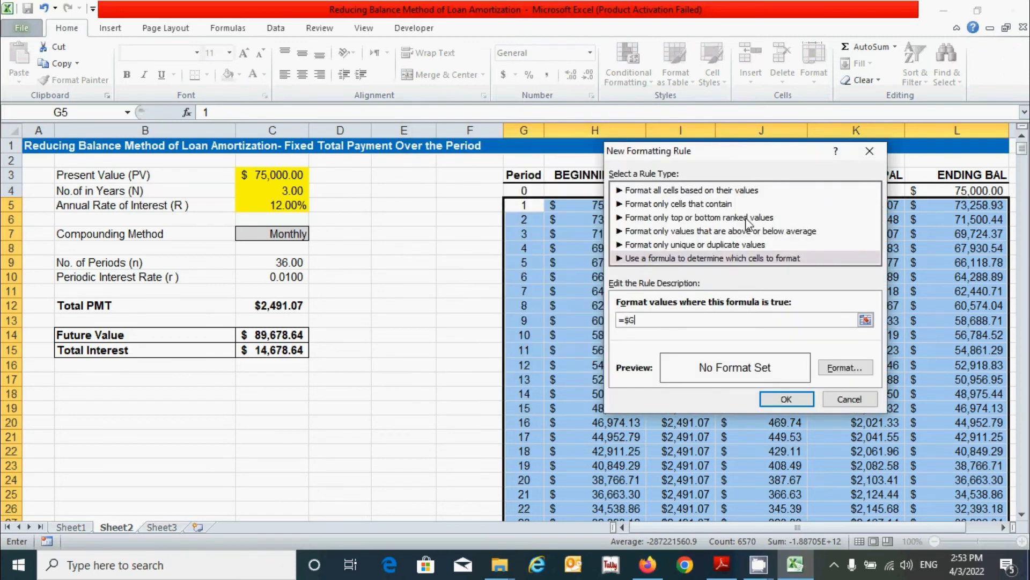
text(5>)
click(281, 262)
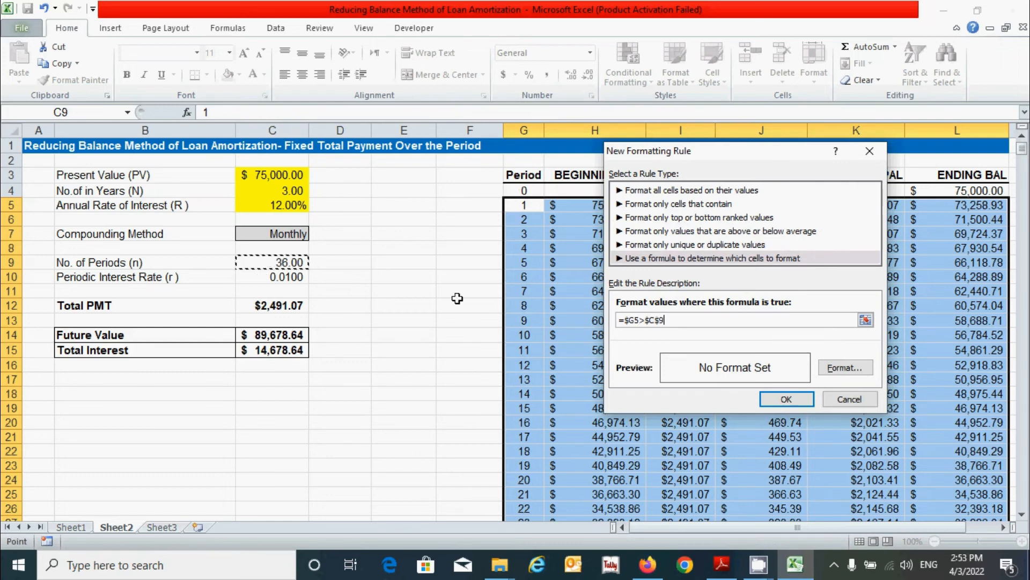
click(643, 321)
Step: Give the =$G5>$C$9 rule a white font colour and apply it to the schedule
click(846, 370)
click(486, 123)
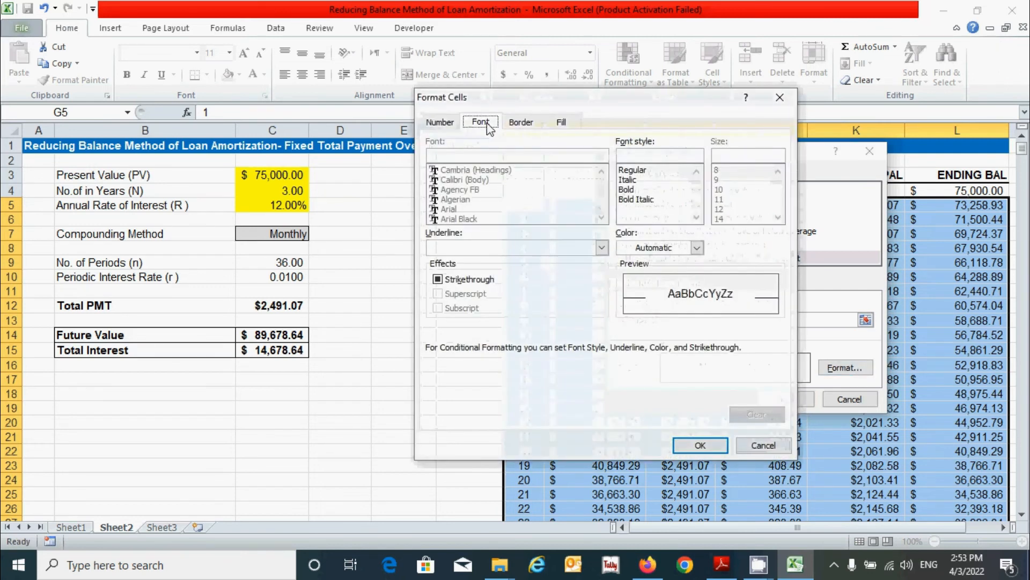
click(697, 248)
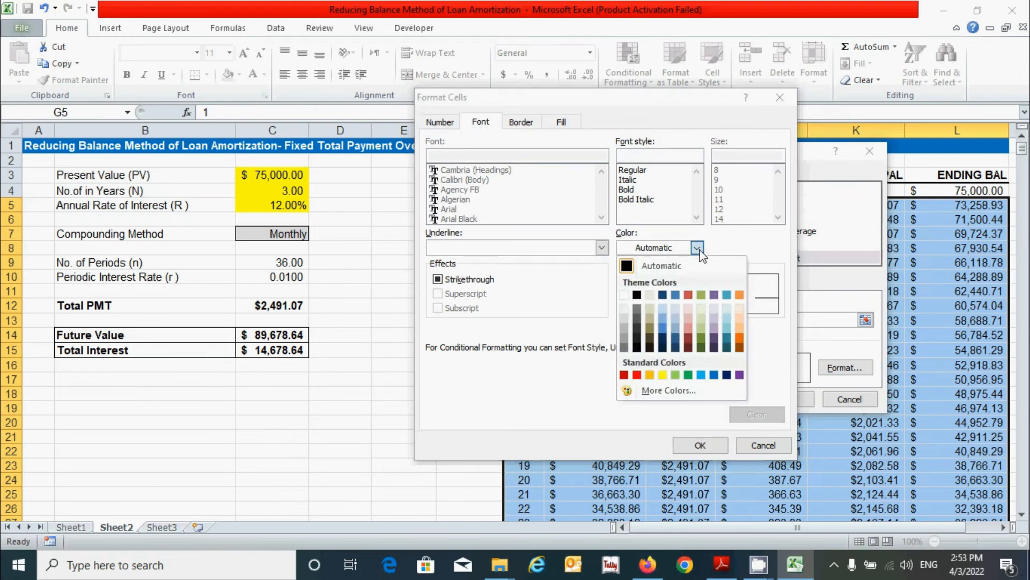
click(624, 295)
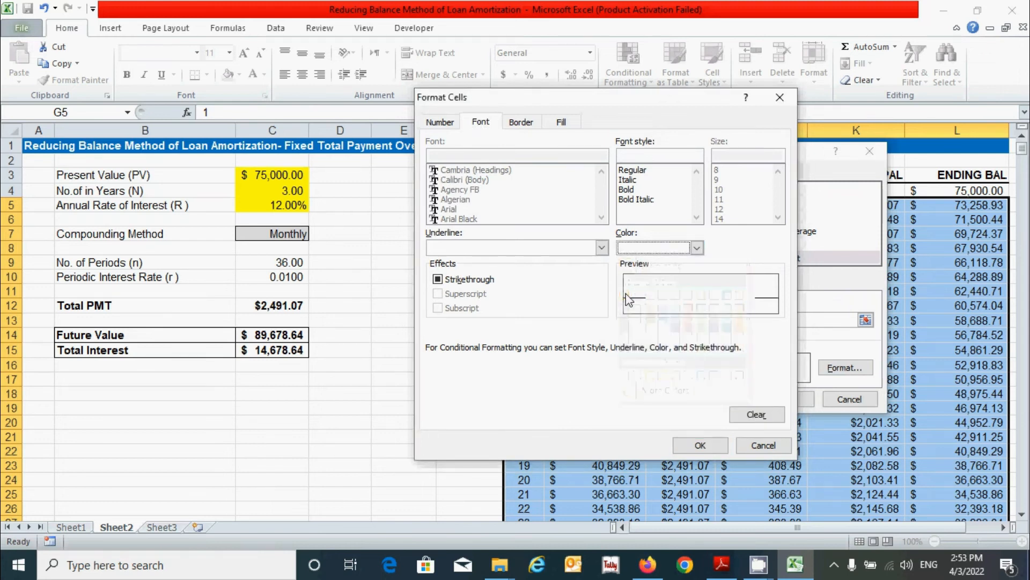
click(700, 446)
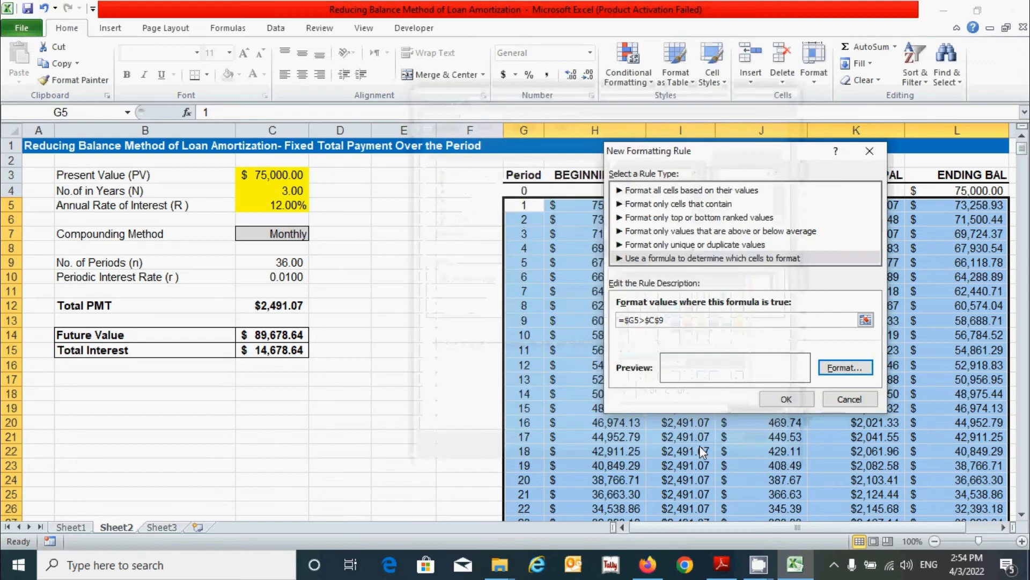
click(787, 400)
click(461, 337)
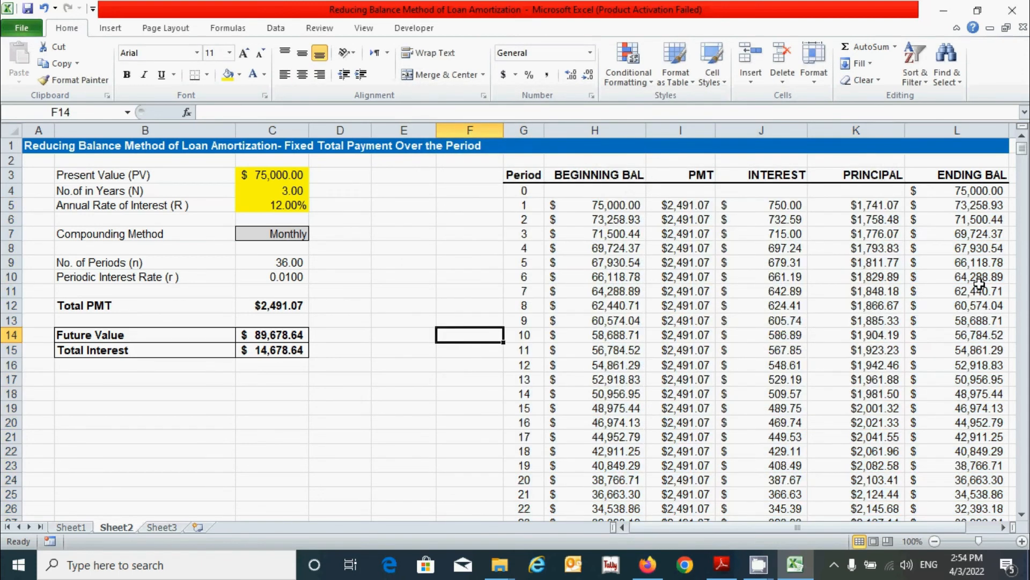
scroll(979, 283, down, 9)
click(534, 348)
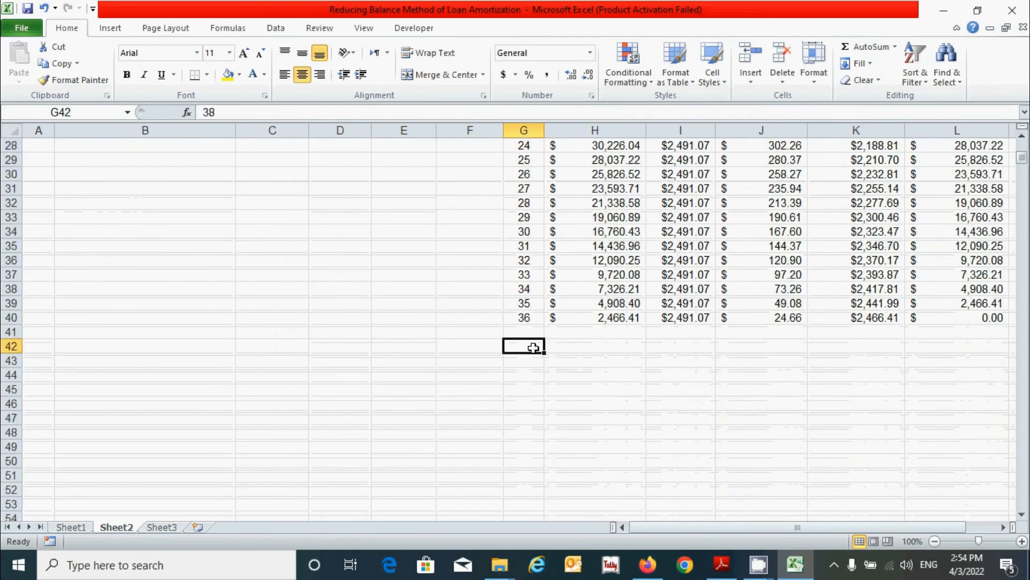
drag(531, 333, 980, 574)
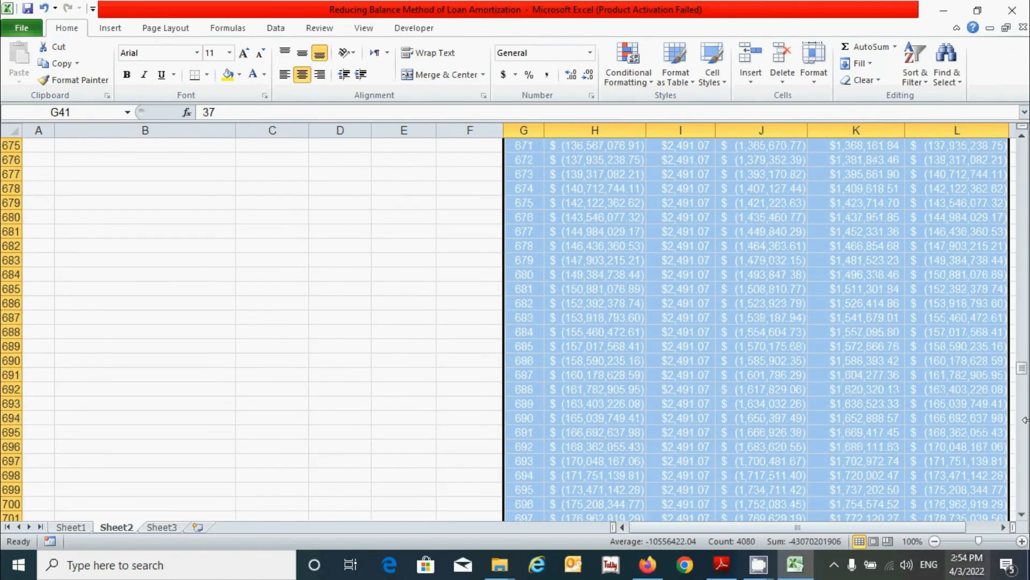
drag(1021, 407, 1020, 19)
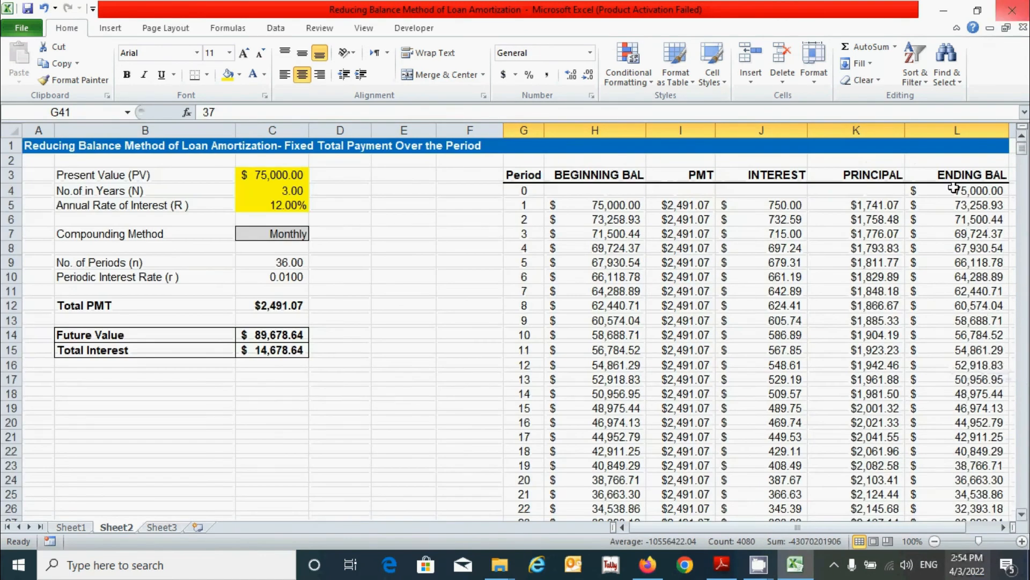
click(471, 290)
scroll(854, 351, down, 5)
scroll(851, 354, up, 4)
scroll(852, 357, down, 5)
scroll(539, 429, up, 6)
click(244, 258)
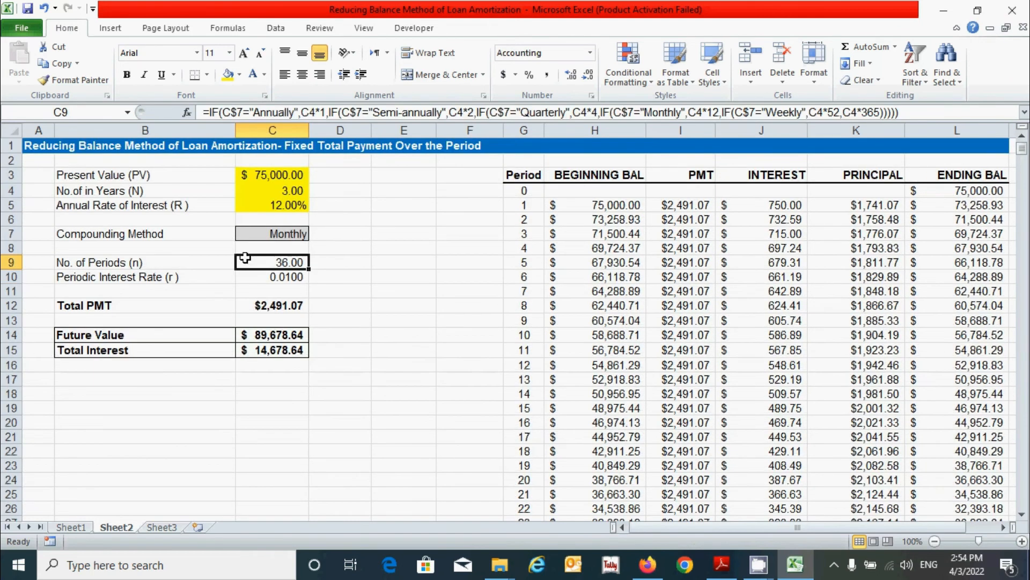
click(488, 359)
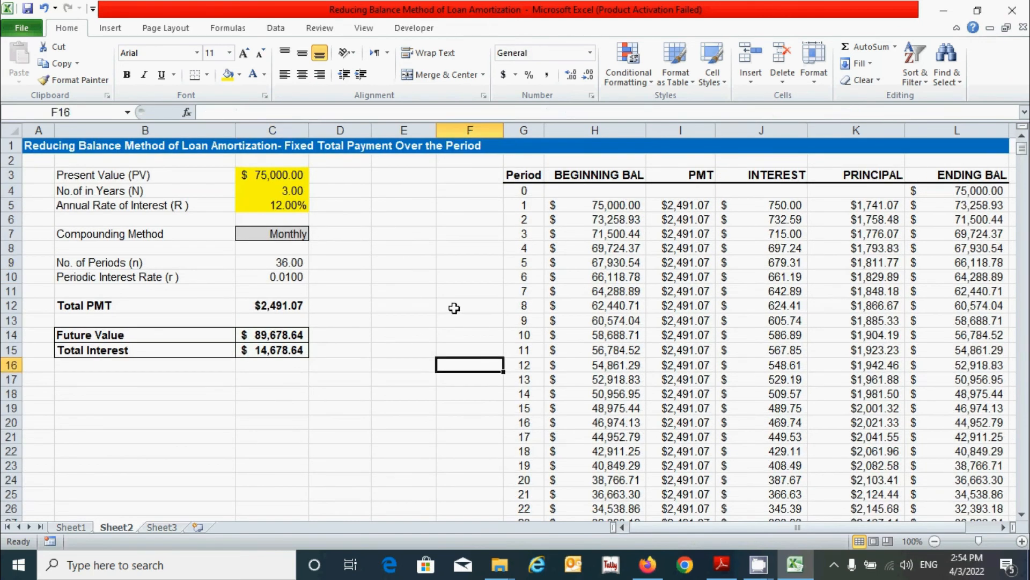
click(297, 233)
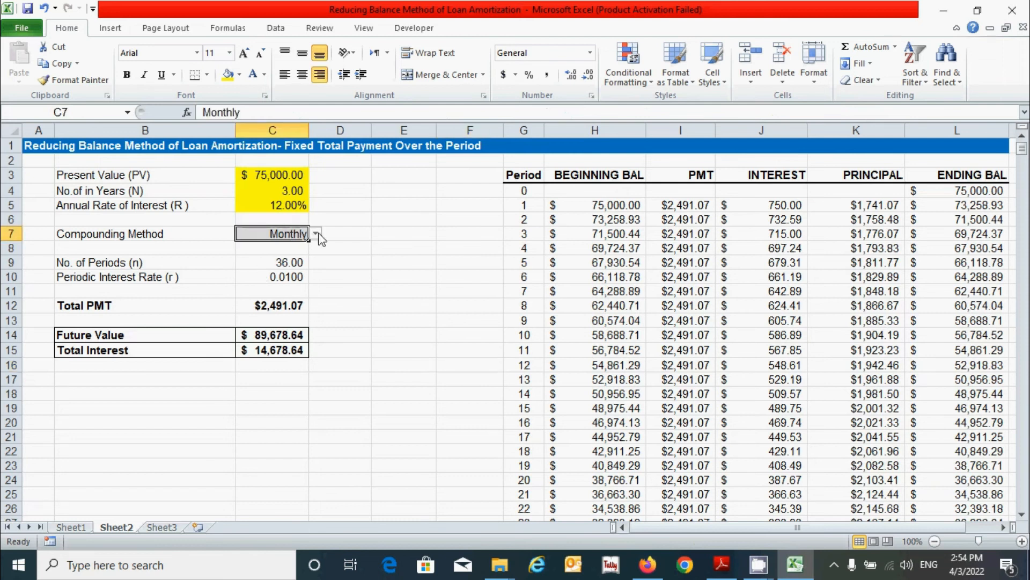
click(317, 234)
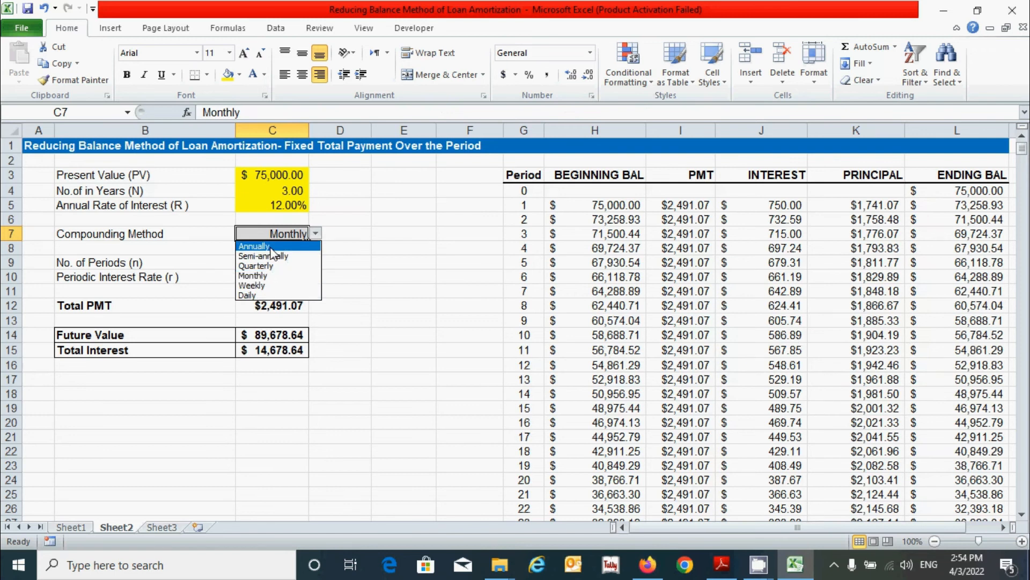
click(302, 246)
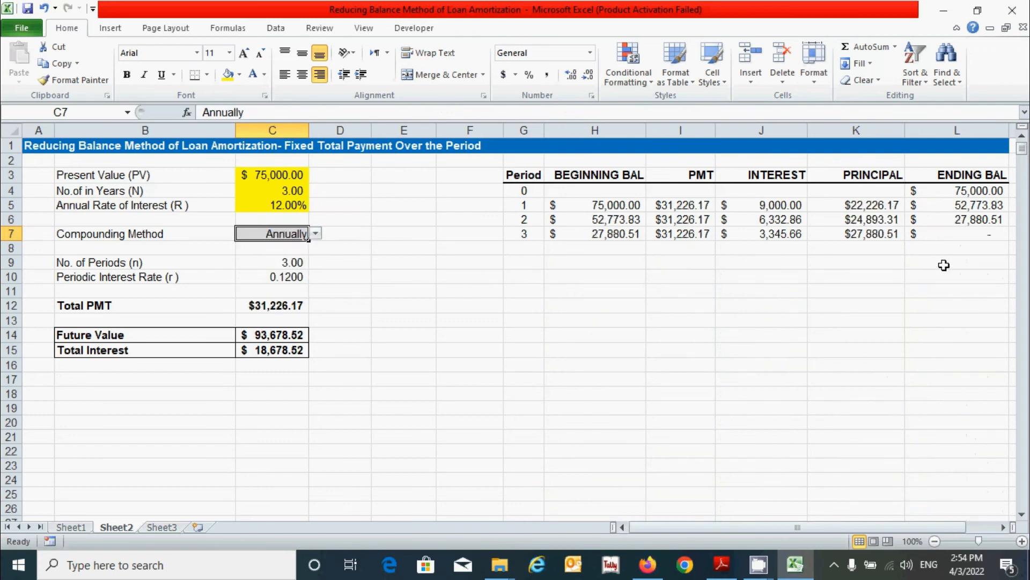
click(316, 232)
click(282, 256)
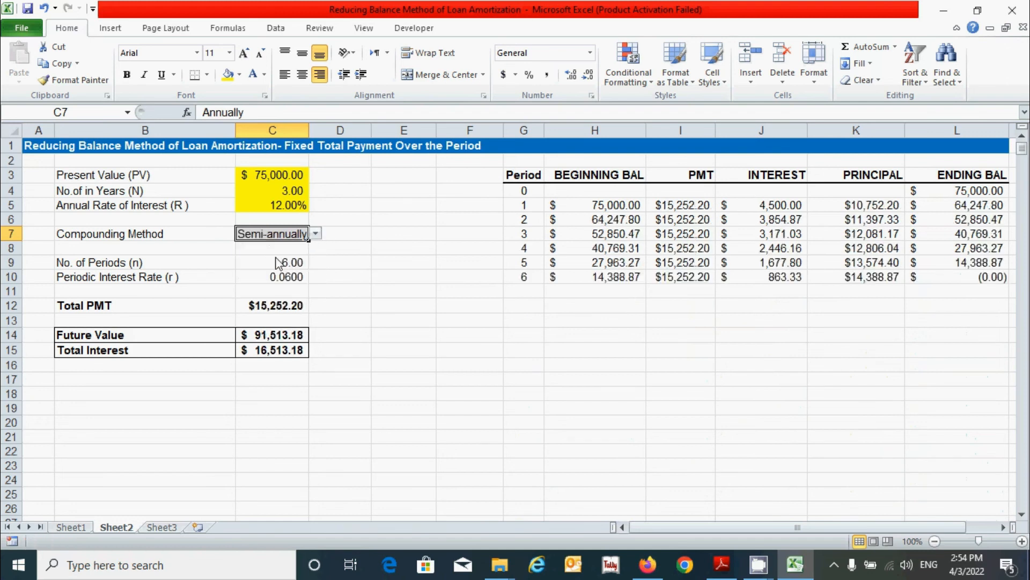
click(316, 233)
click(271, 267)
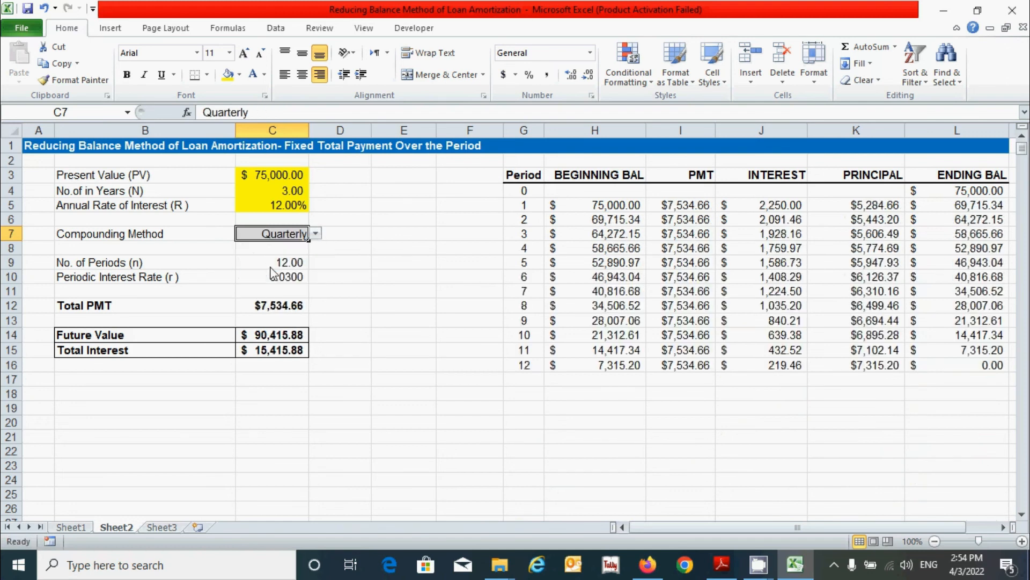
click(317, 234)
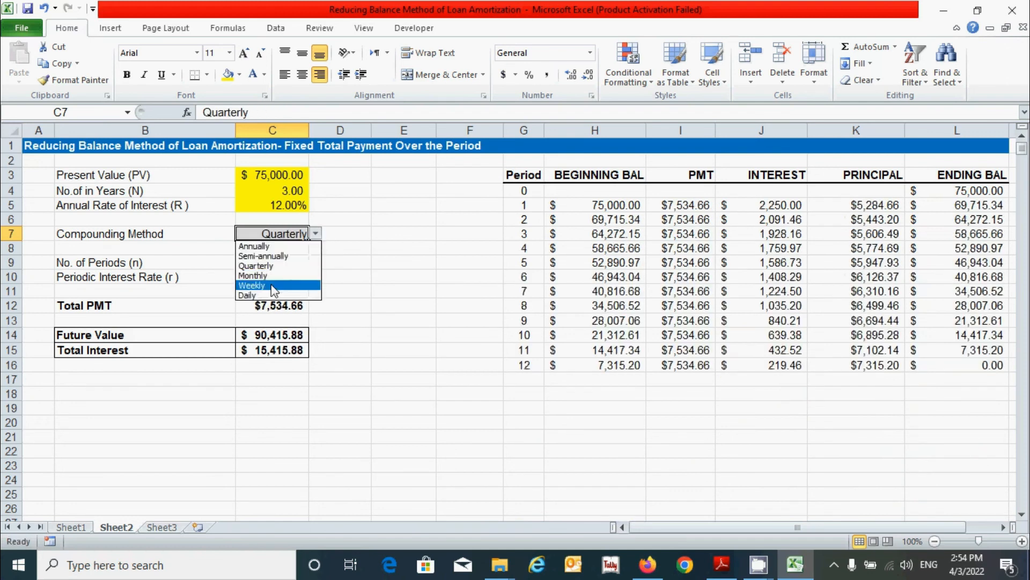
click(273, 286)
scroll(750, 333, down, 20)
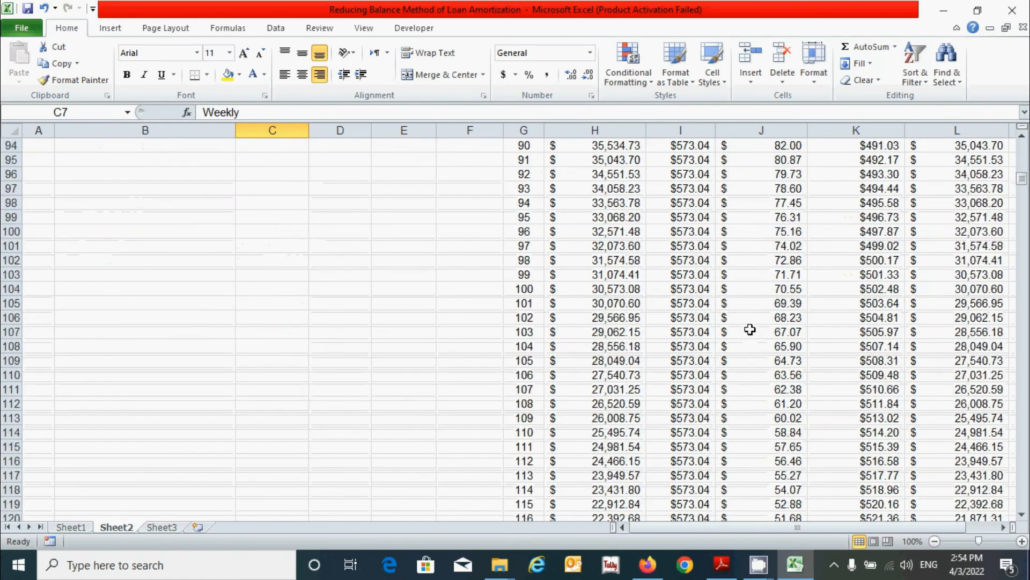
scroll(749, 329, down, 18)
scroll(749, 329, up, 1)
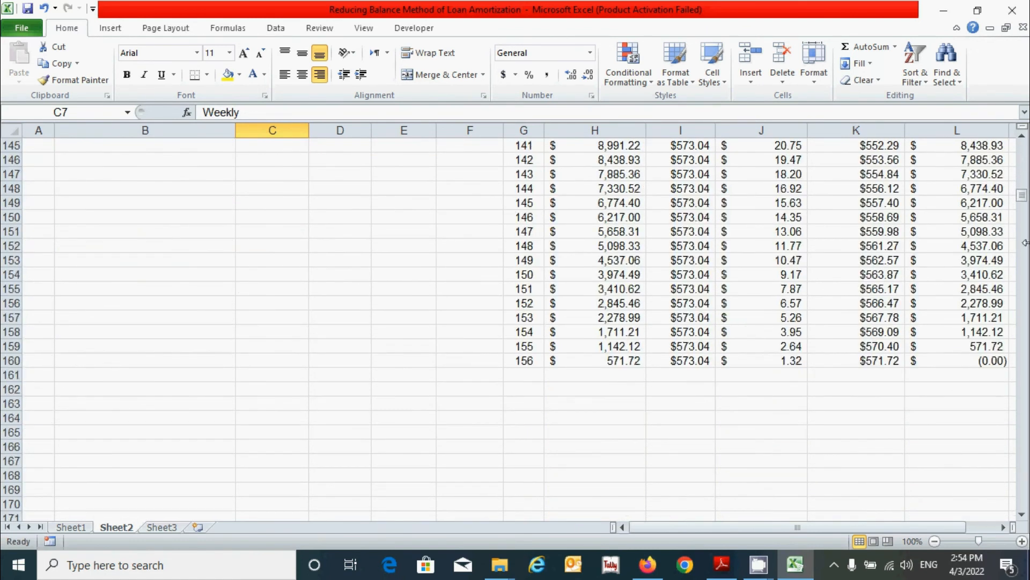
drag(1022, 196, 1022, 146)
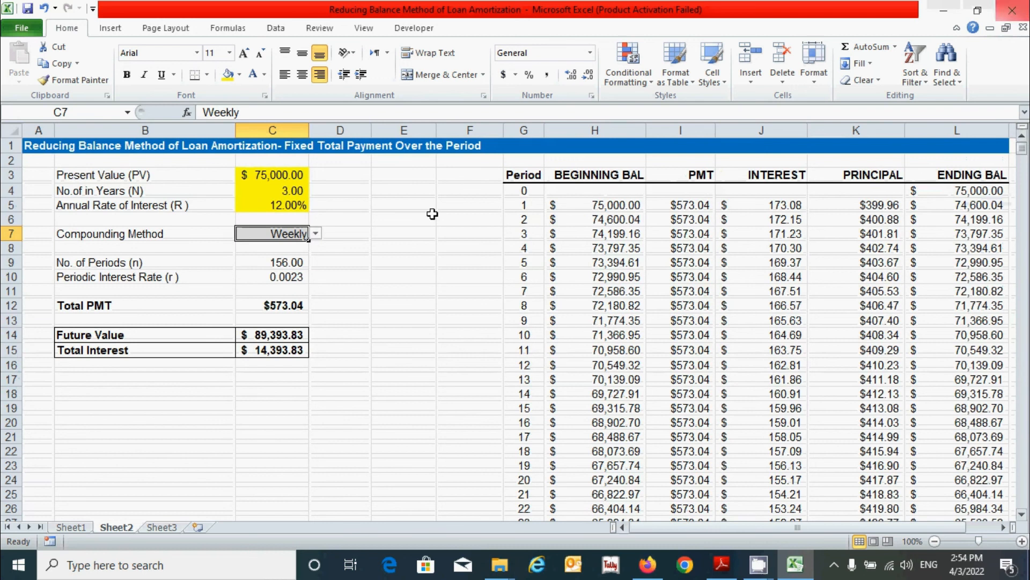
click(316, 232)
click(277, 292)
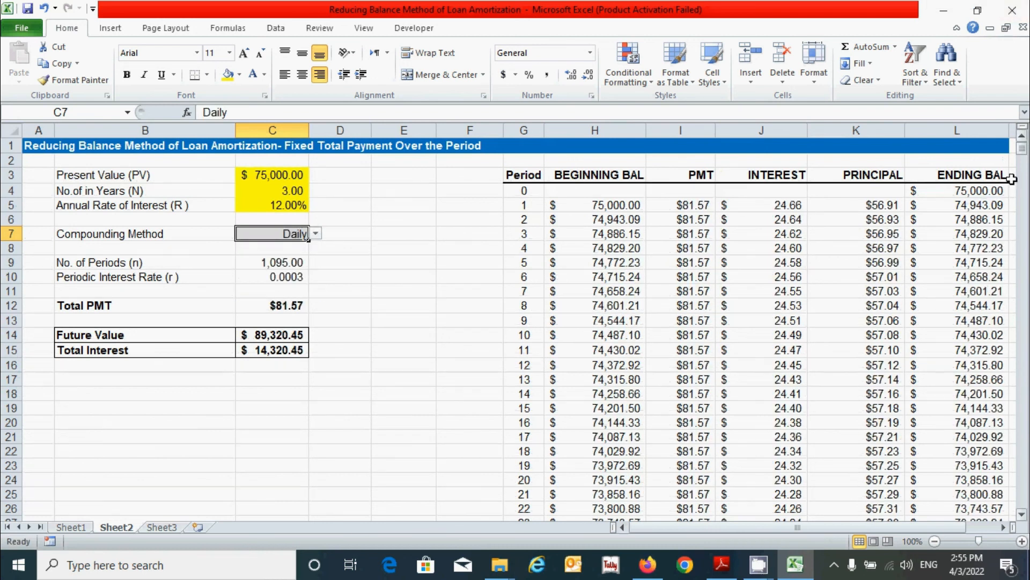
drag(1022, 156, 998, 508)
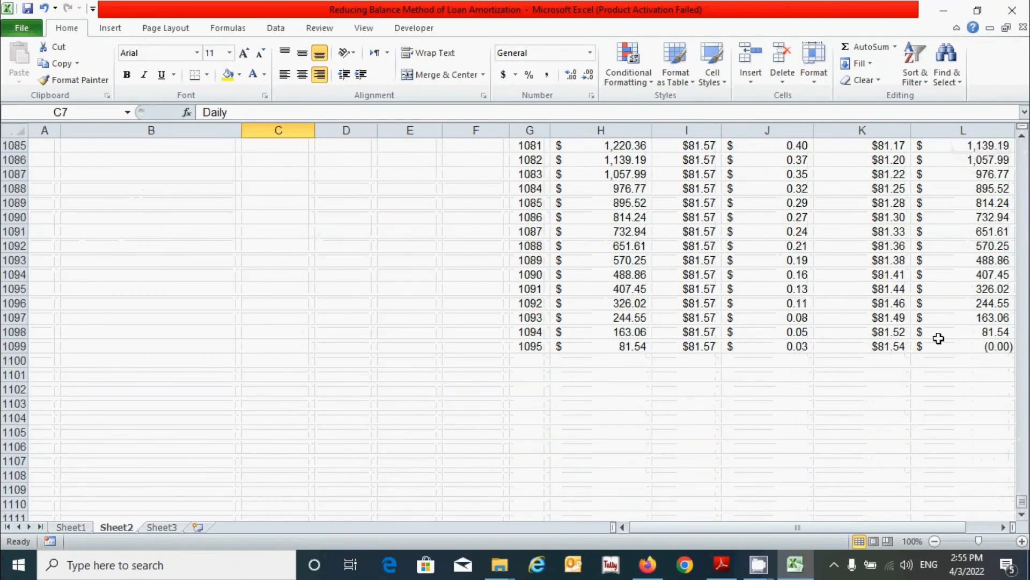
drag(1022, 502, 1022, 147)
click(441, 237)
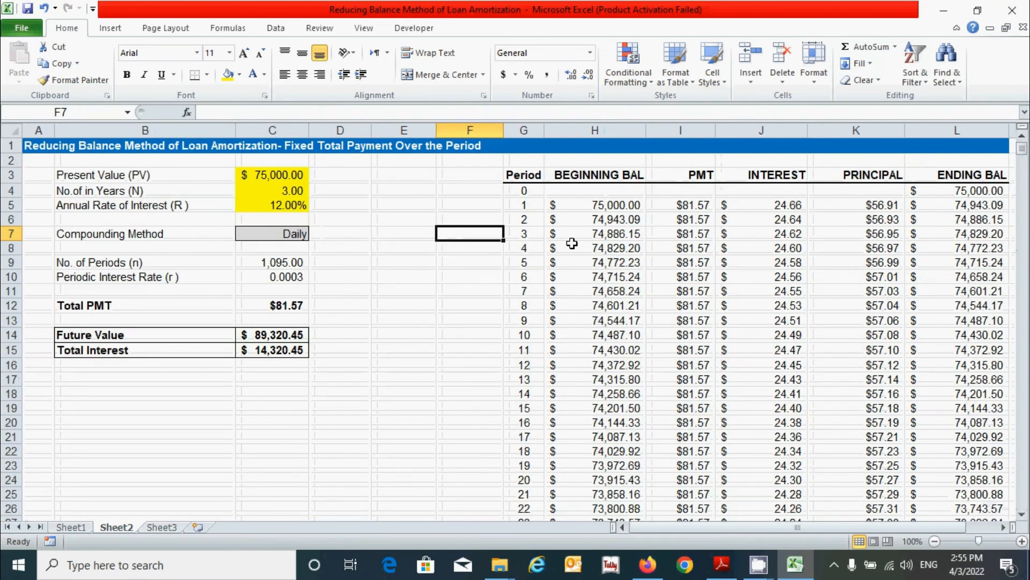
click(304, 232)
click(317, 234)
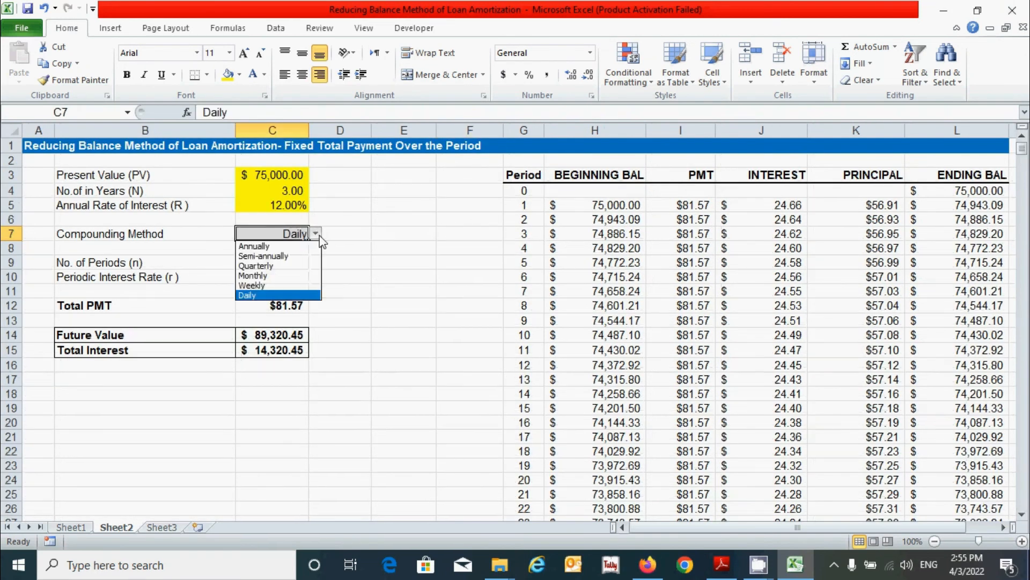
click(282, 275)
click(382, 277)
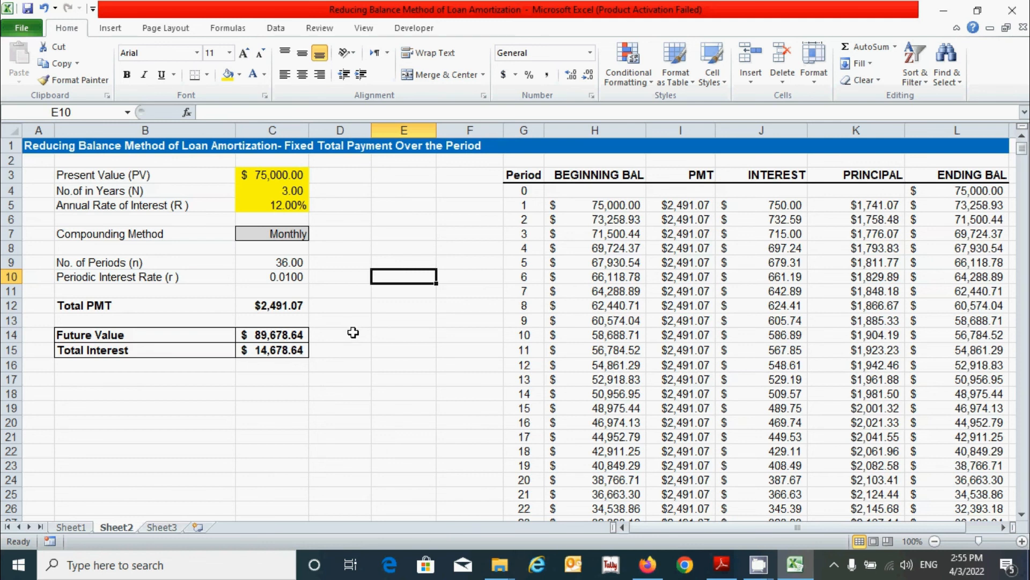
click(284, 354)
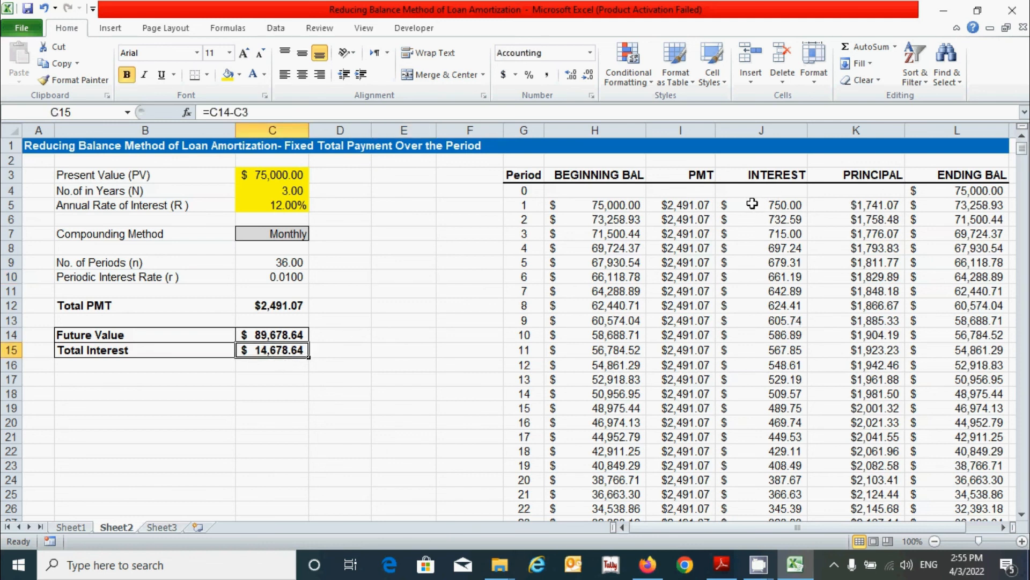
drag(754, 204, 793, 387)
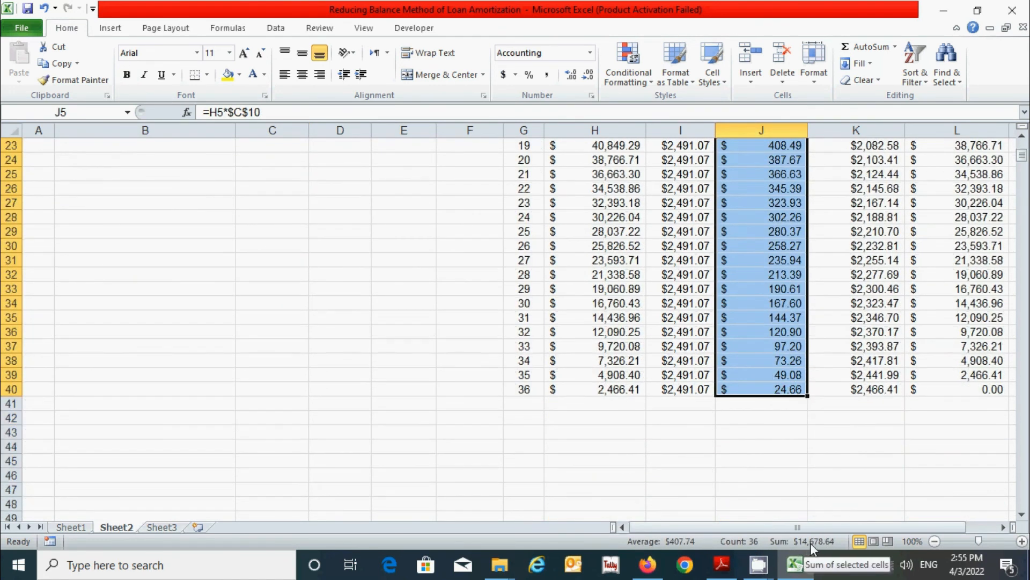
scroll(862, 341, up, 6)
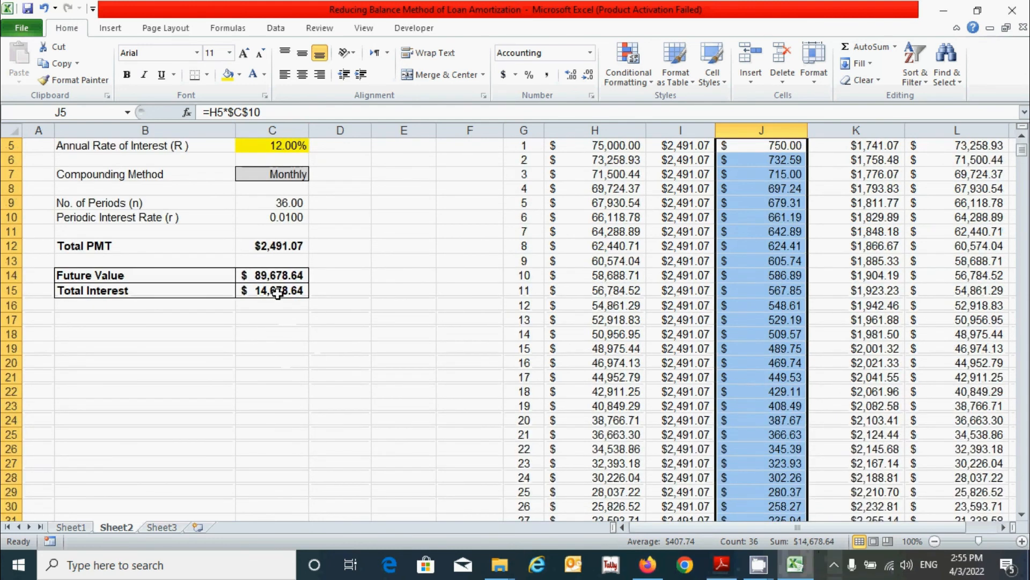
scroll(782, 332, up, 2)
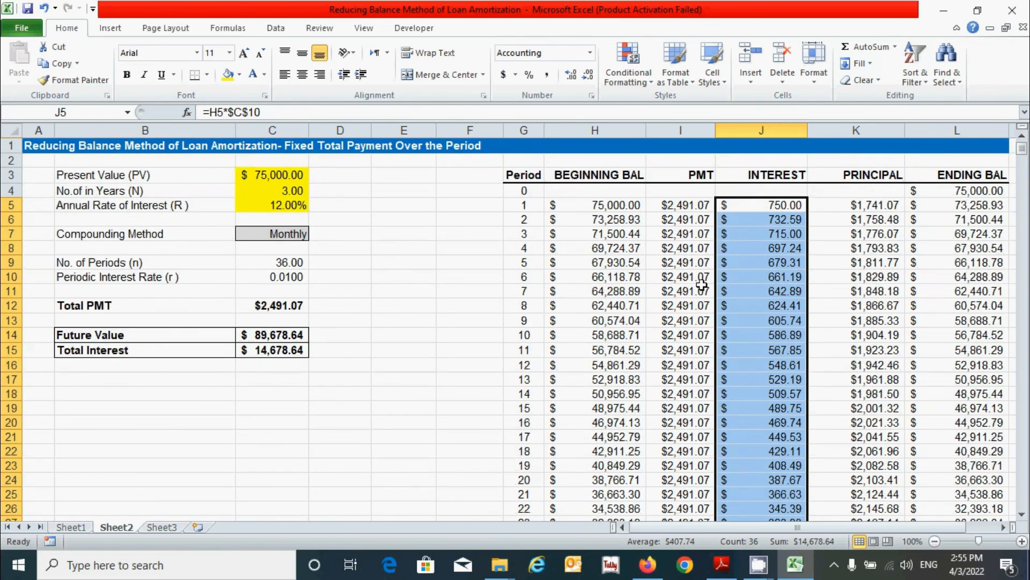
drag(692, 205, 692, 432)
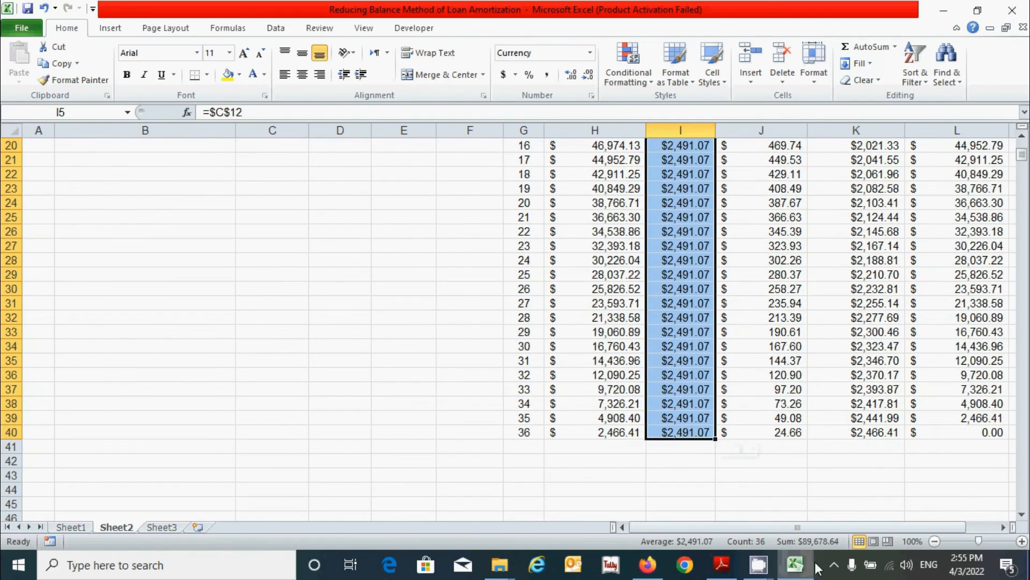
scroll(818, 375, up, 7)
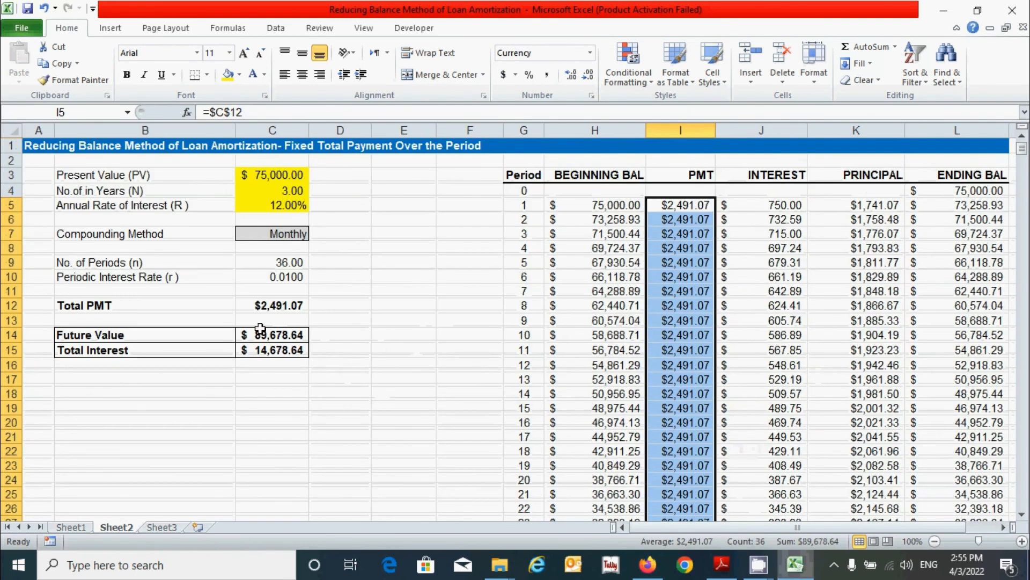
click(409, 341)
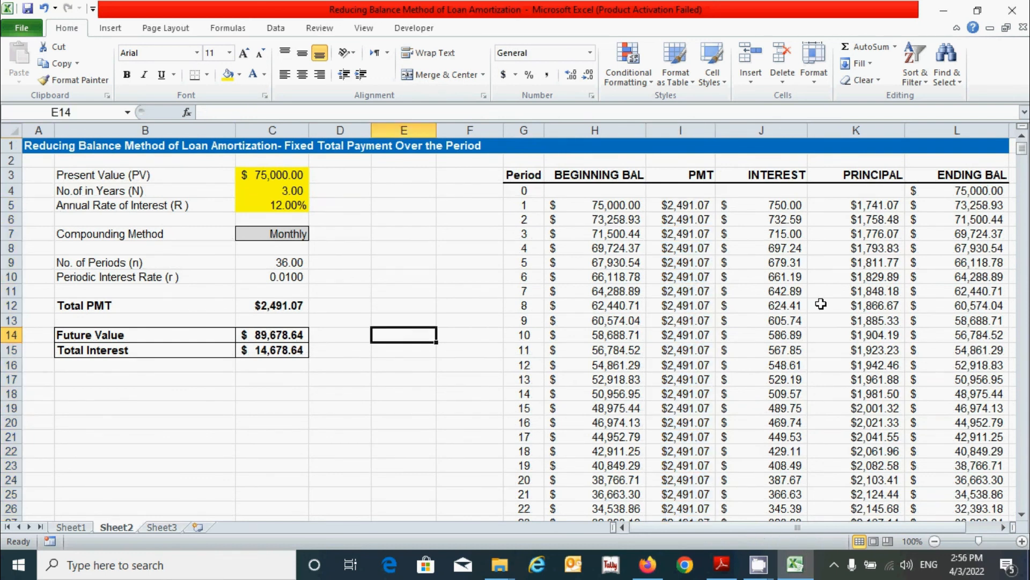